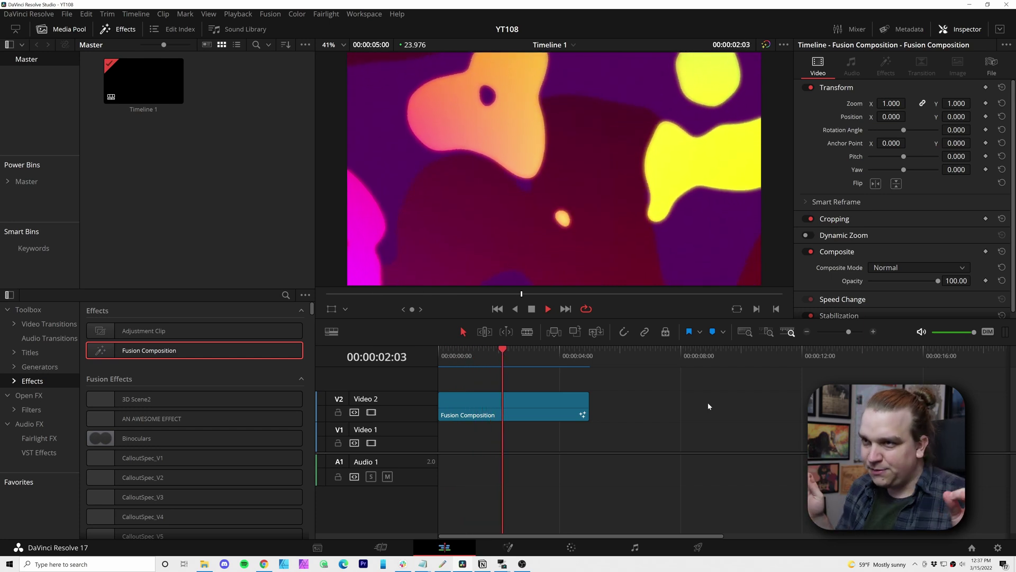
Add a Fusion Composition clip to track V1 and open it in the Fusion page.
key("space")
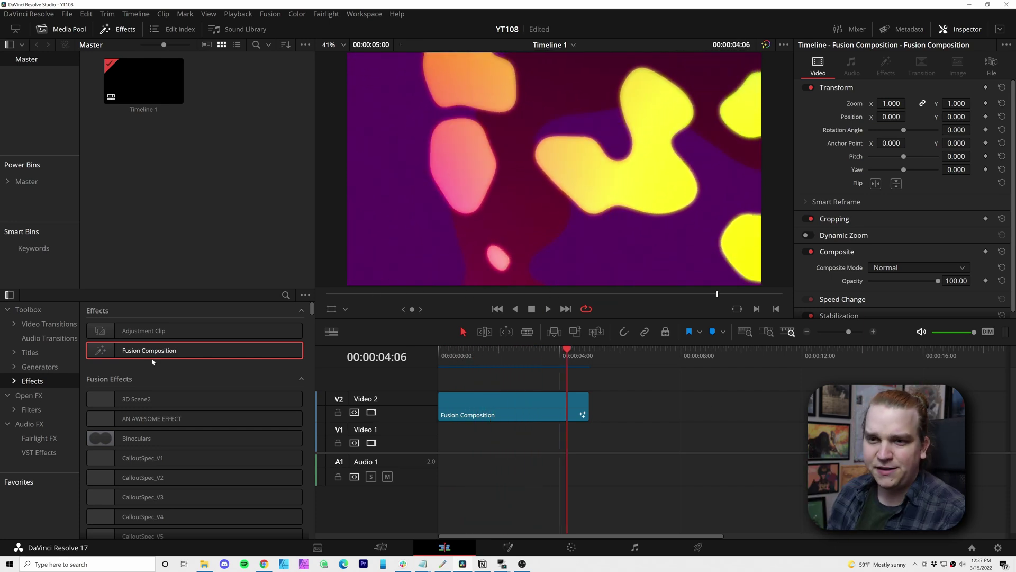
left_click_drag(149, 361, 630, 444)
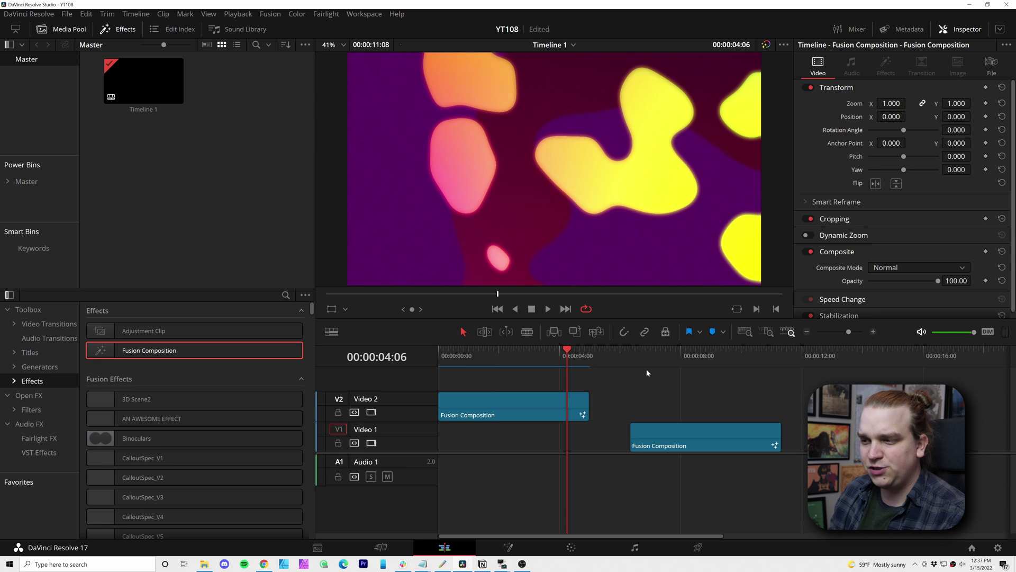
left_click(696, 353)
left_click(670, 446)
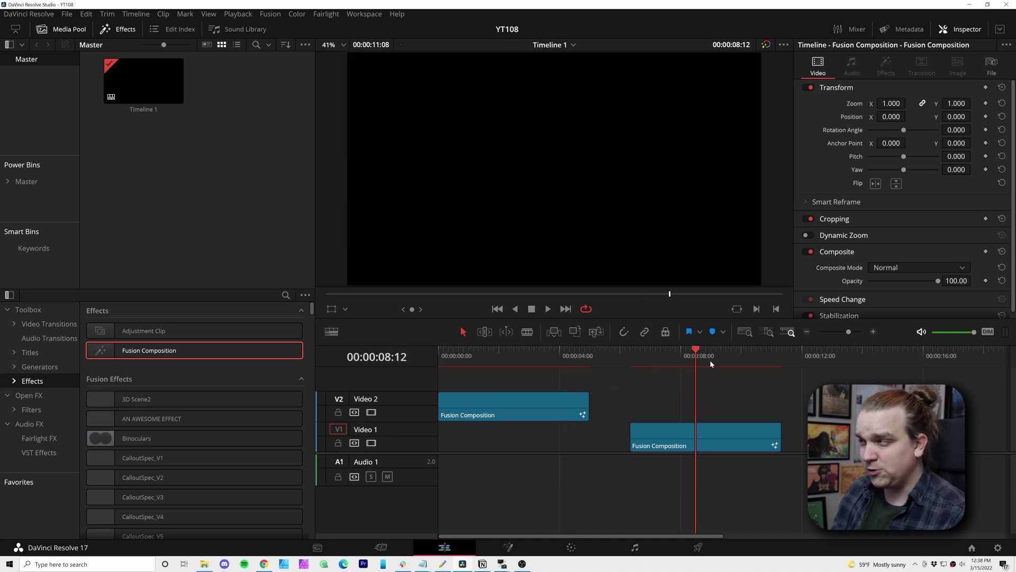
left_click(510, 547)
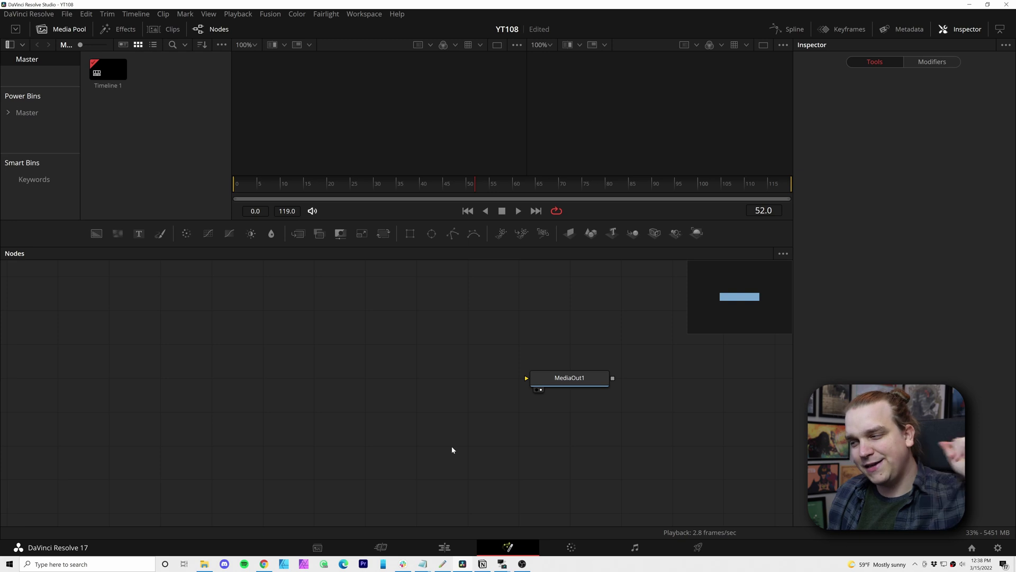
Add a purple Background node (Red 0.323, Blue 0.433) feeding MediaOut1.
left_click(97, 233)
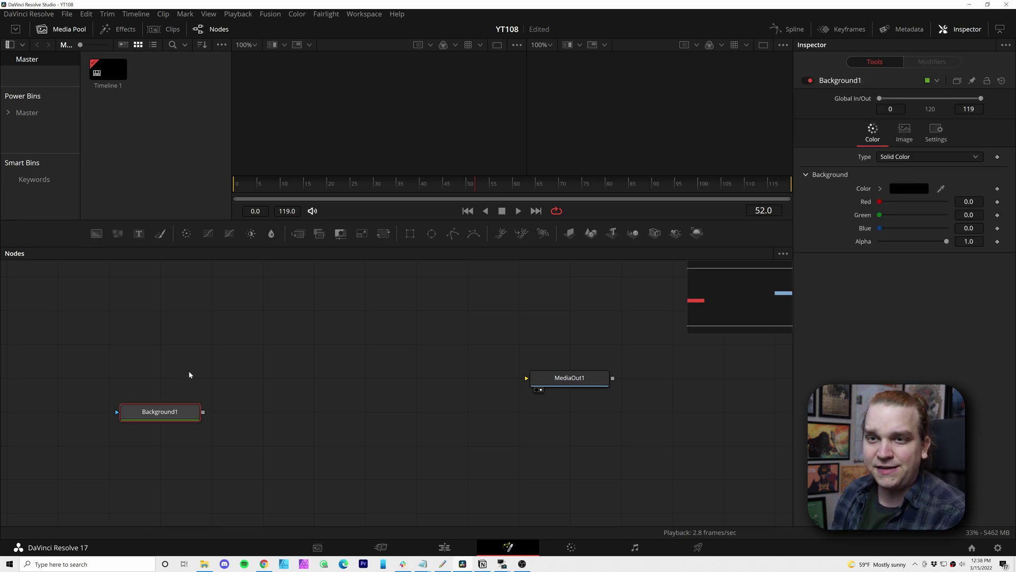
left_click_drag(160, 413, 108, 377)
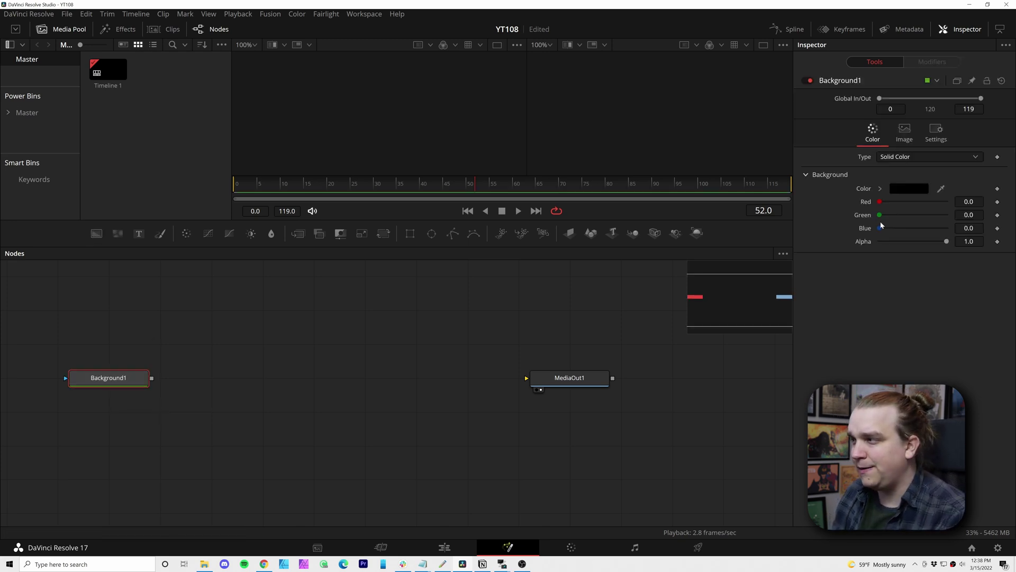
left_click_drag(880, 202, 901, 203)
key("2")
left_click_drag(152, 378, 723, 378)
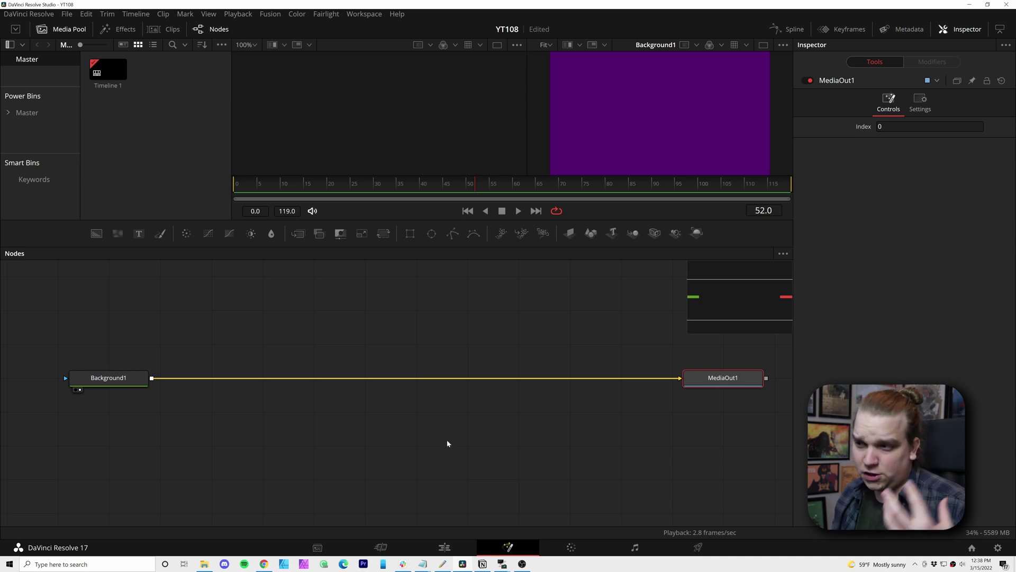
Place a FastNoise node above Background1 with Contrast 0.88 and Scale 1.1.
left_click(478, 462)
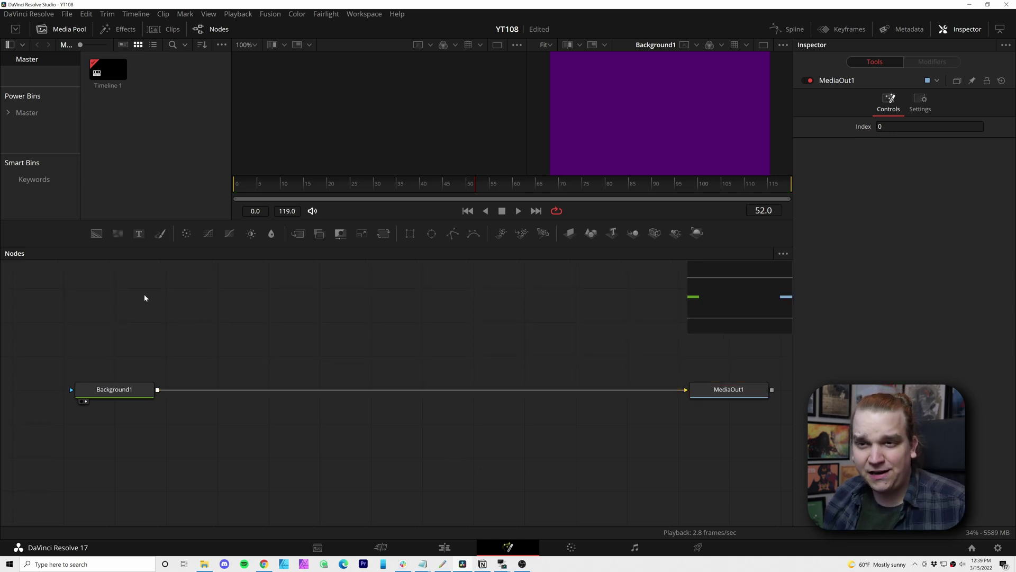
left_click(118, 234)
left_click_drag(265, 354, 376, 113)
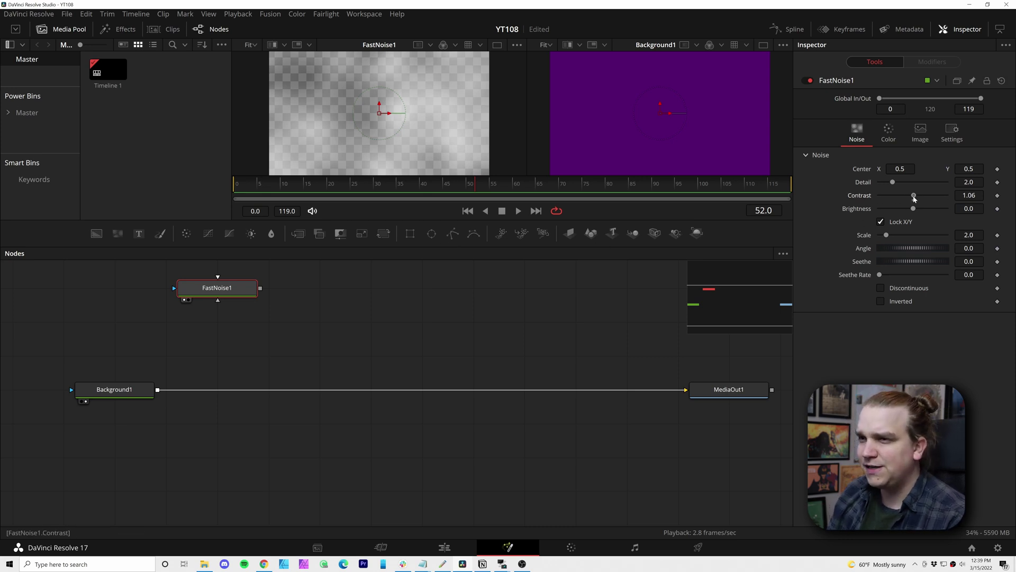
left_click_drag(915, 198, 919, 200)
left_click_drag(886, 235, 922, 240)
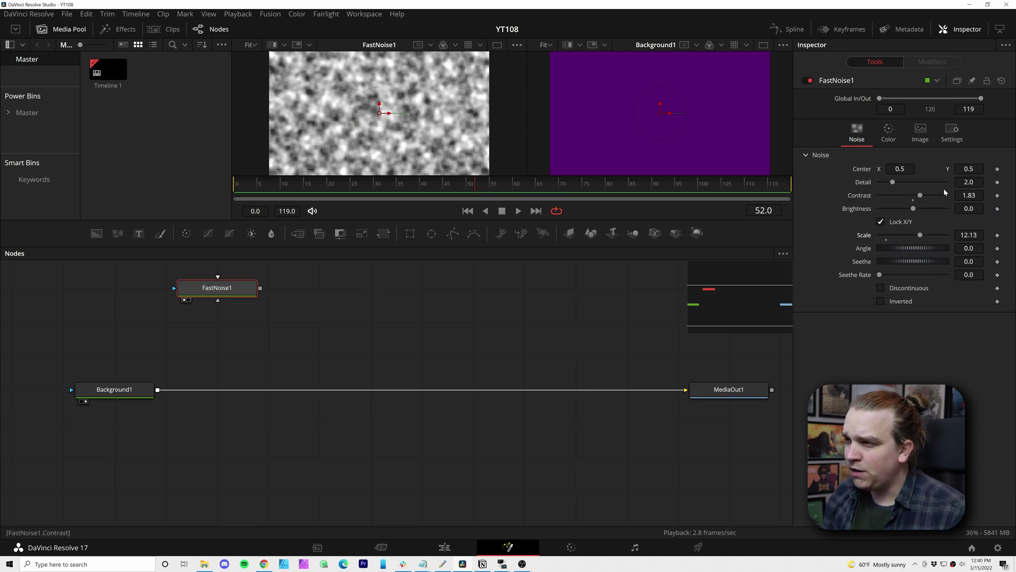
left_click_drag(920, 237, 883, 234)
left_click_drag(920, 195, 910, 197)
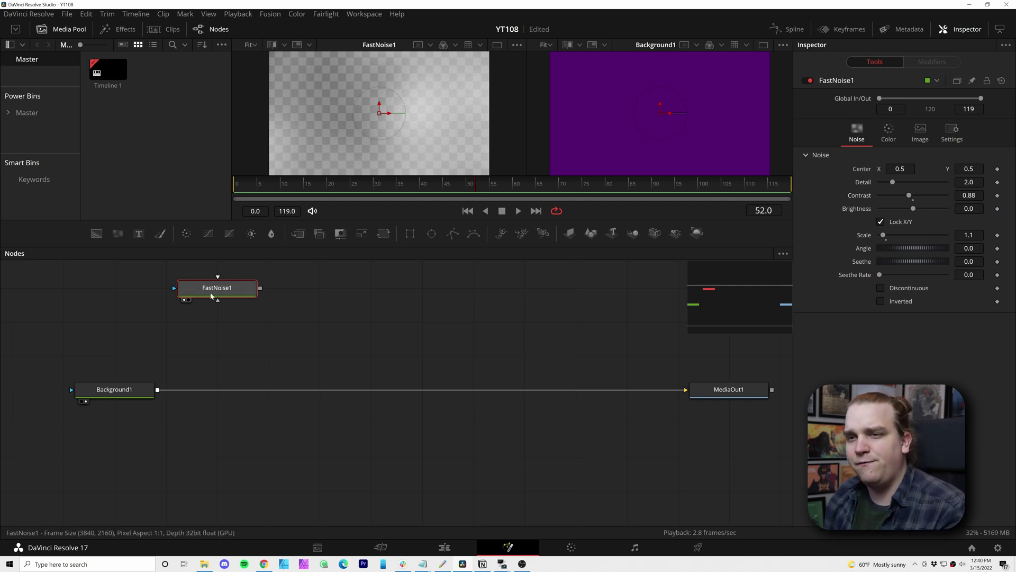
Add a Bitmap node from the tool search and feed FastNoise1 into it.
left_click(328, 303)
key("shift+space")
type("bit")
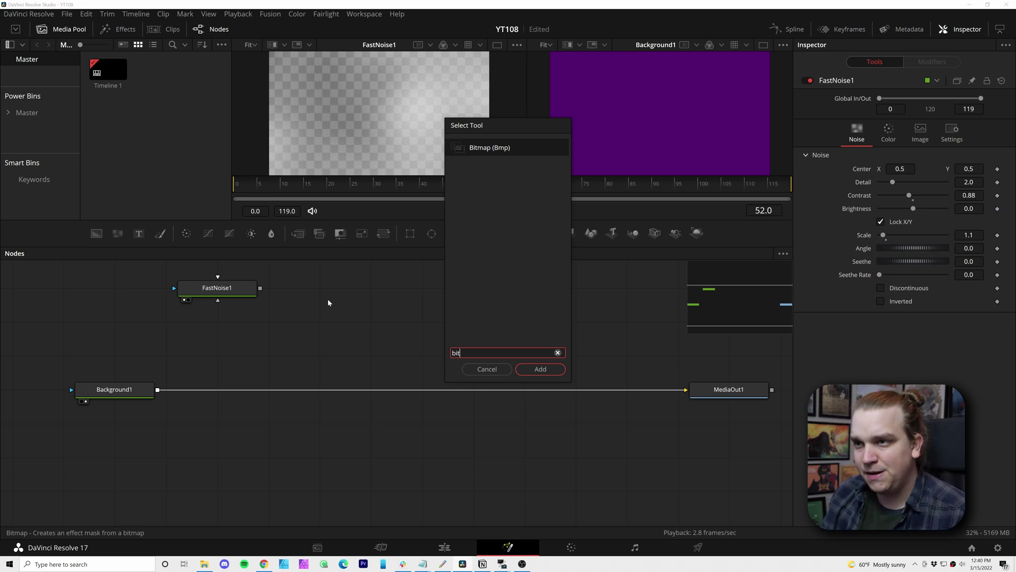
key("Return")
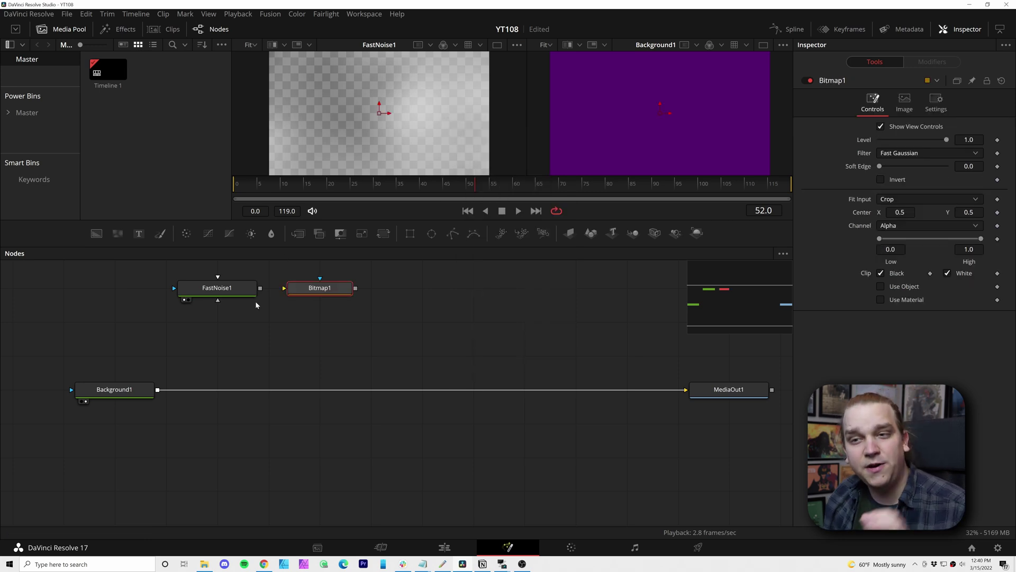
left_click_drag(260, 289, 289, 290)
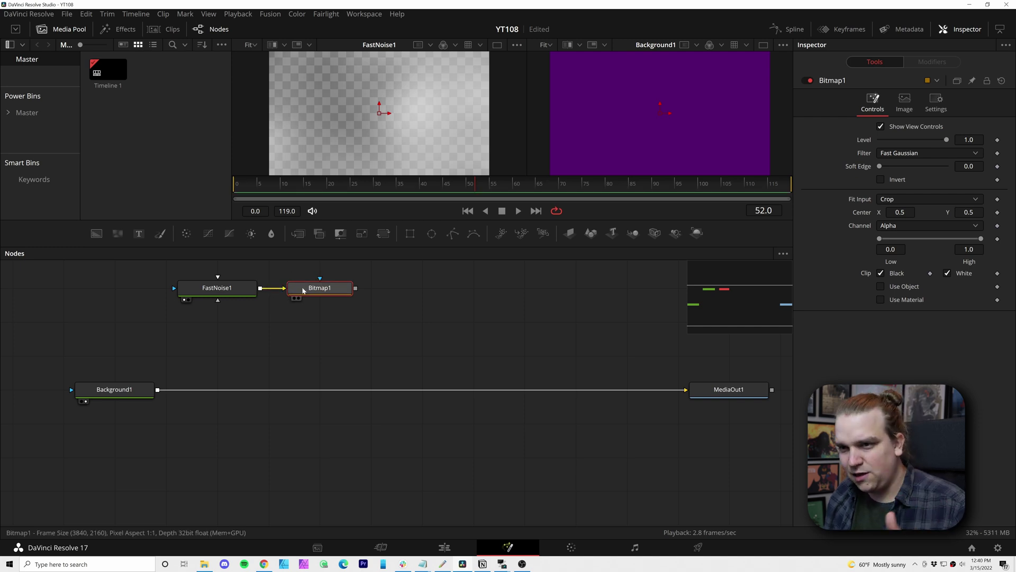
key("1")
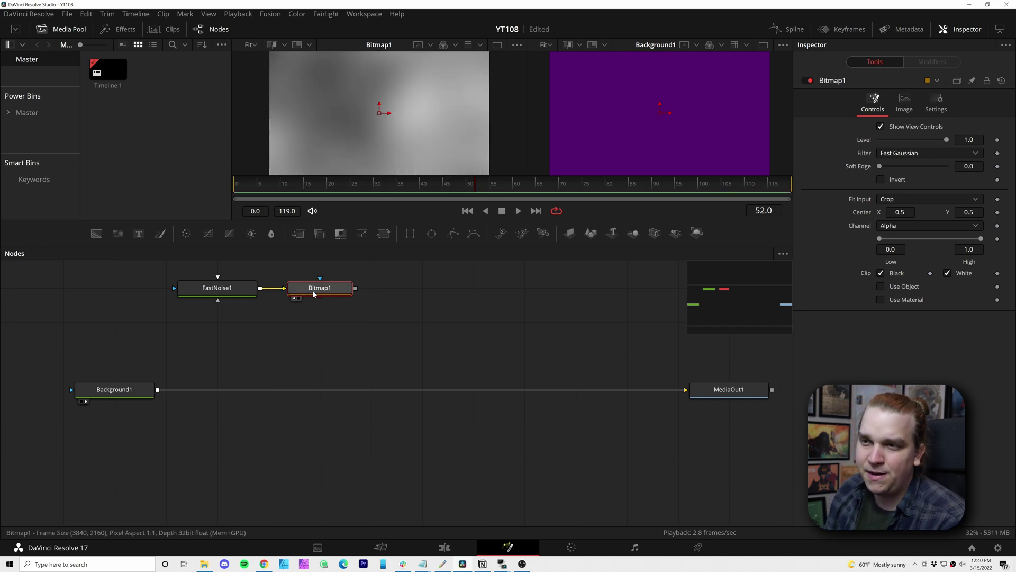
scroll(430, 142, "down", 1)
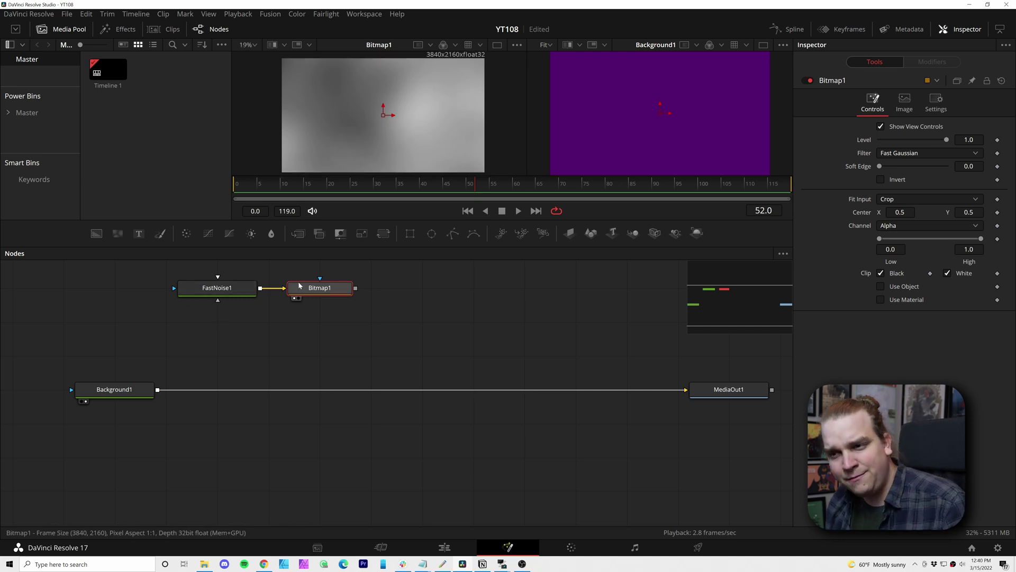
left_click_drag(217, 288, 360, 68)
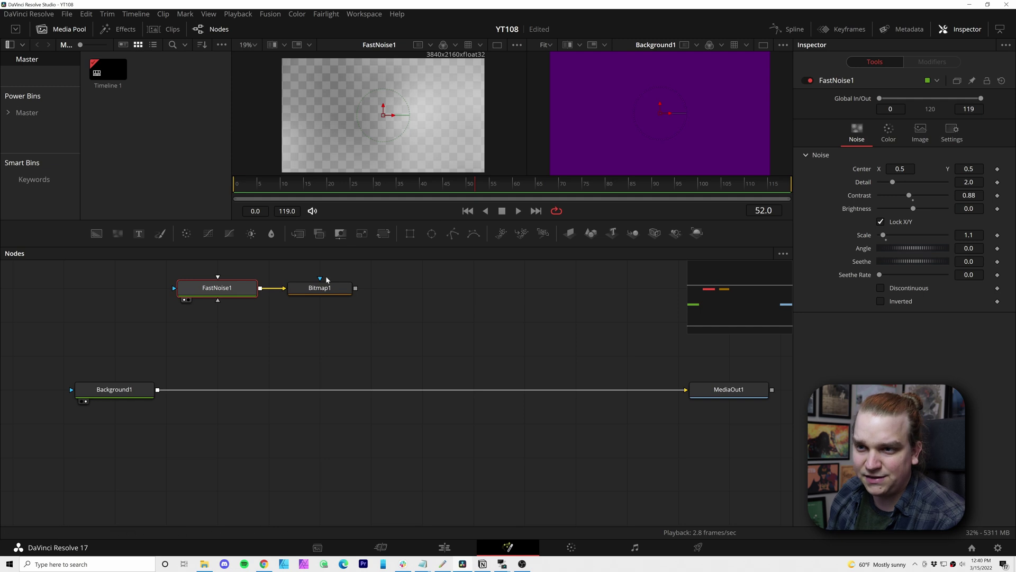
left_click_drag(320, 287, 418, 107)
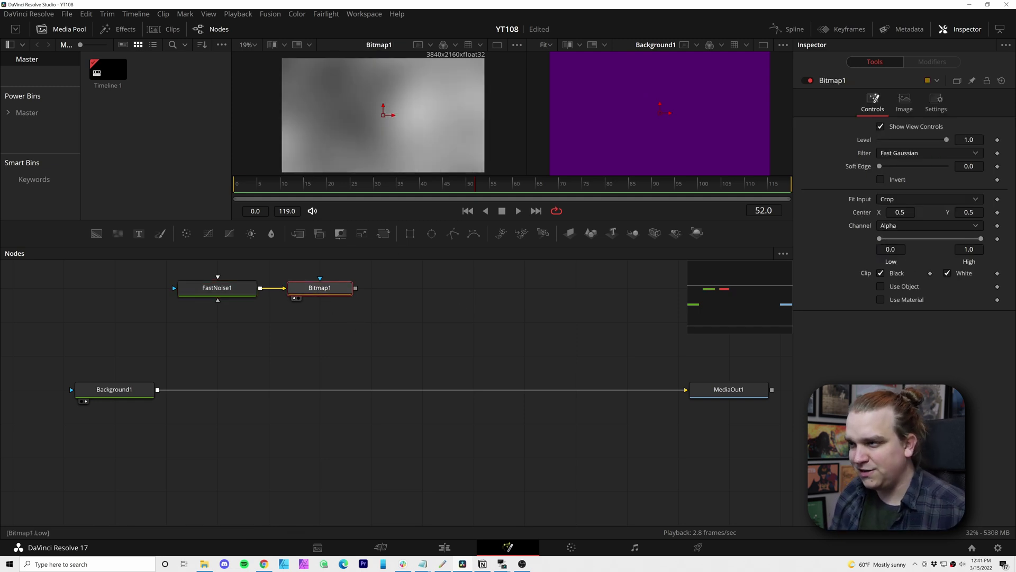
Raise Bitmap1's Low threshold to 1.0 and boost FastNoise1's contrast for hard white blobs.
left_click_drag(880, 238, 947, 269)
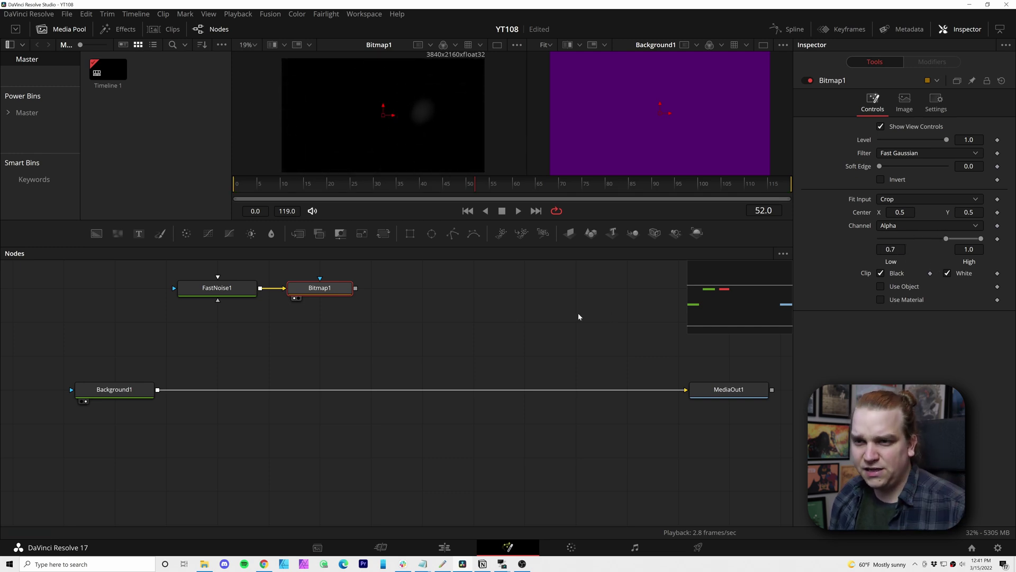
left_click(216, 290)
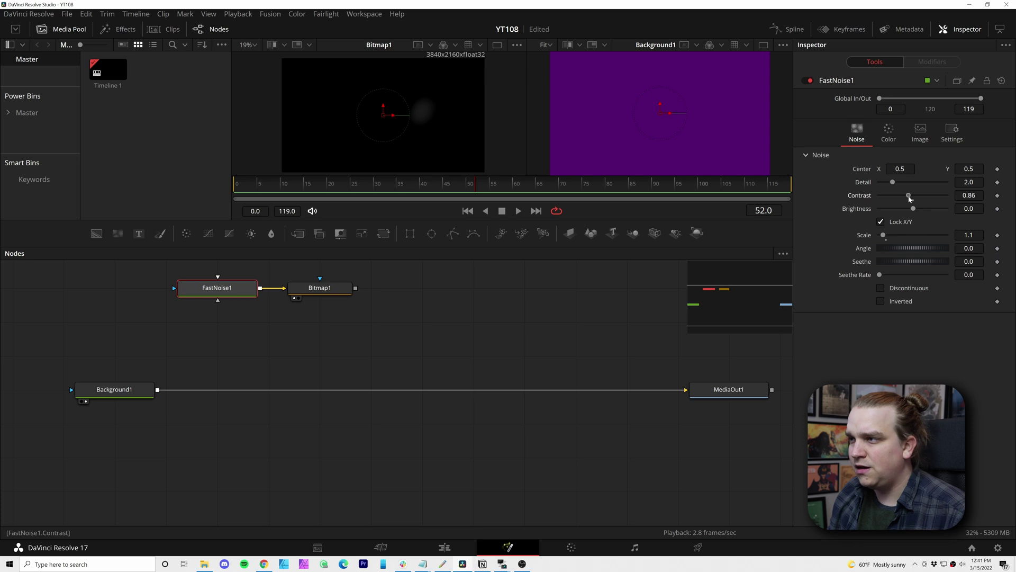
left_click_drag(910, 198, 924, 198)
left_click(320, 288)
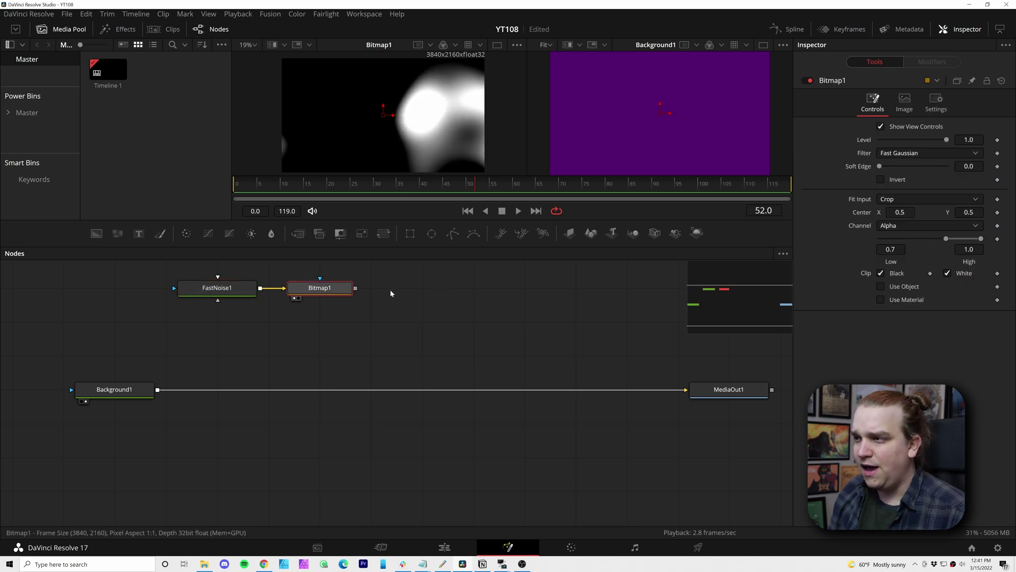
left_click_drag(948, 241, 978, 244)
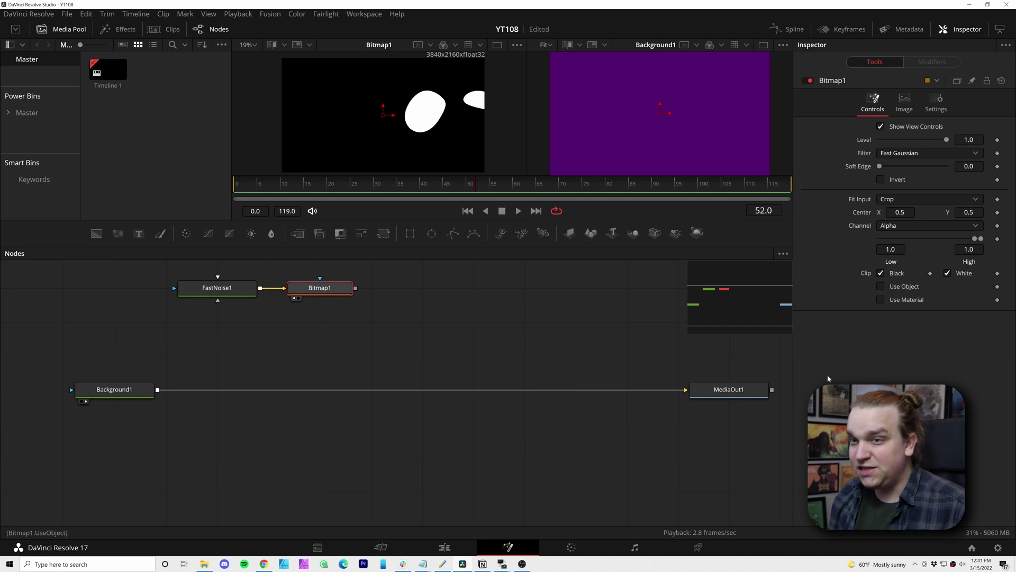
Tune FastNoise1 to Contrast 3.16, Scale 2.06, Seethe 1.956, Seethe Rate 0.022, previewing blob motion.
left_click(214, 288)
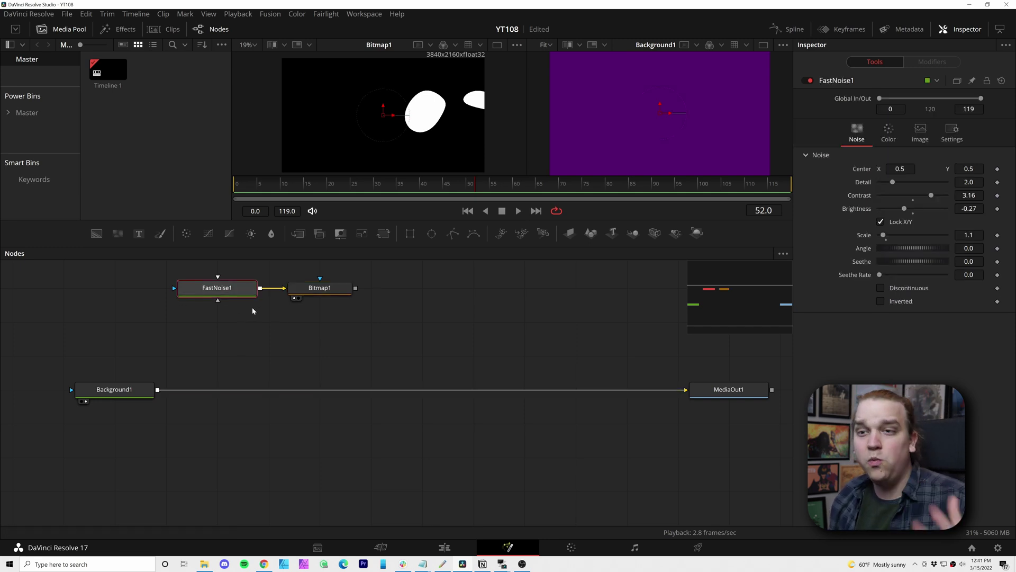
key("1")
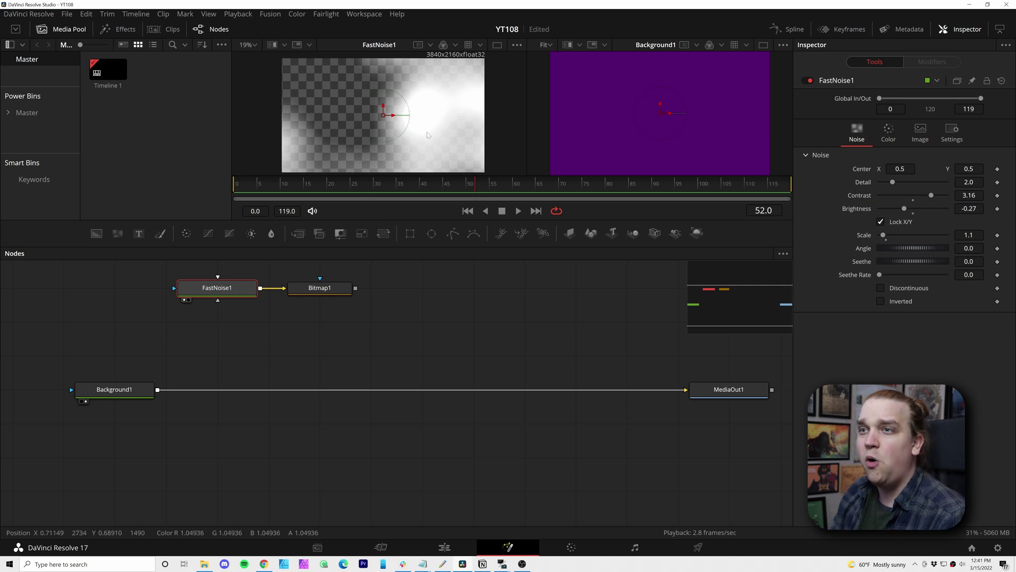
left_click(320, 288)
key("1")
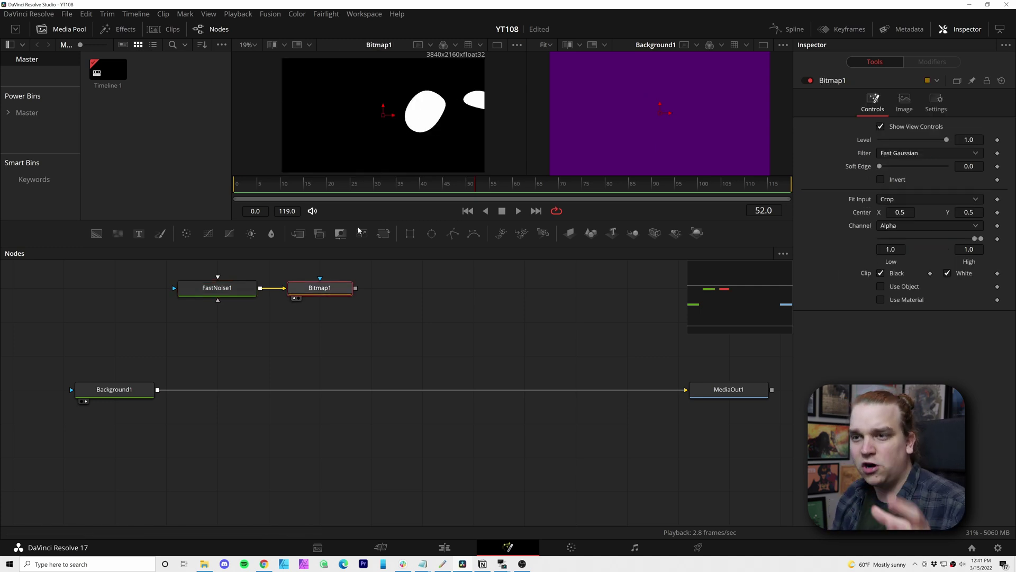
left_click(217, 288)
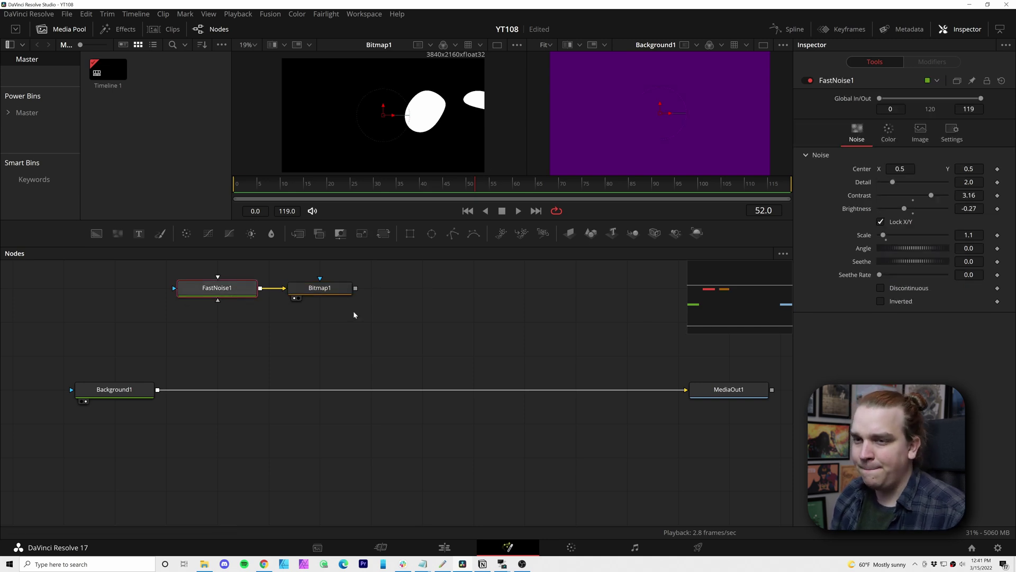
key("ctrl+z")
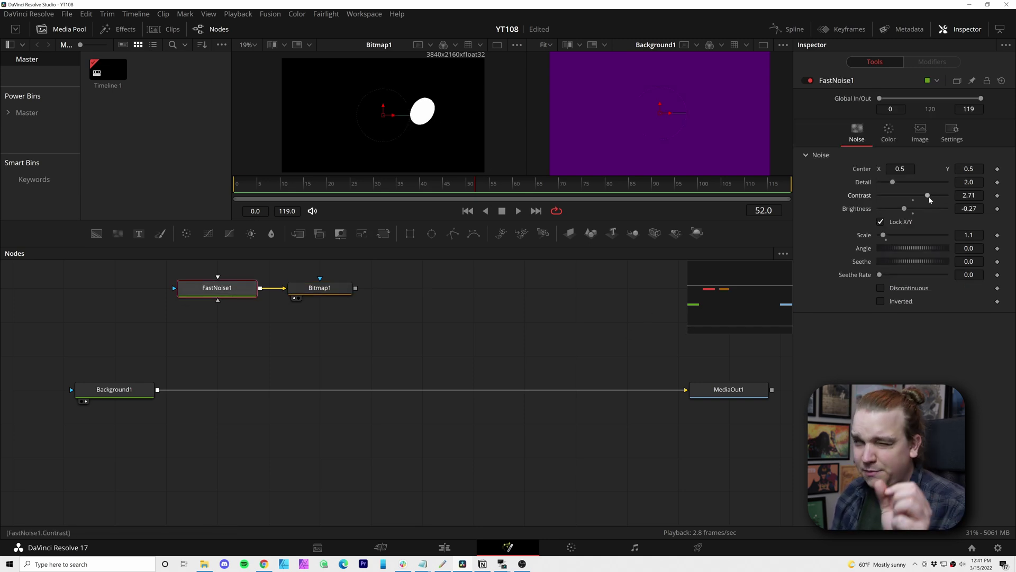
left_click_drag(931, 201, 954, 307)
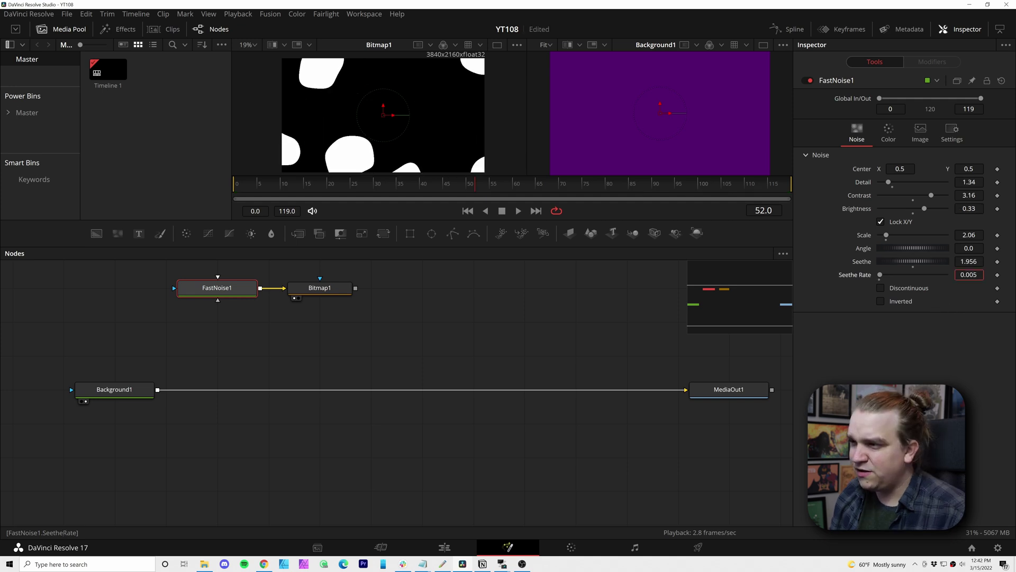
left_click_drag(267, 193, 531, 218)
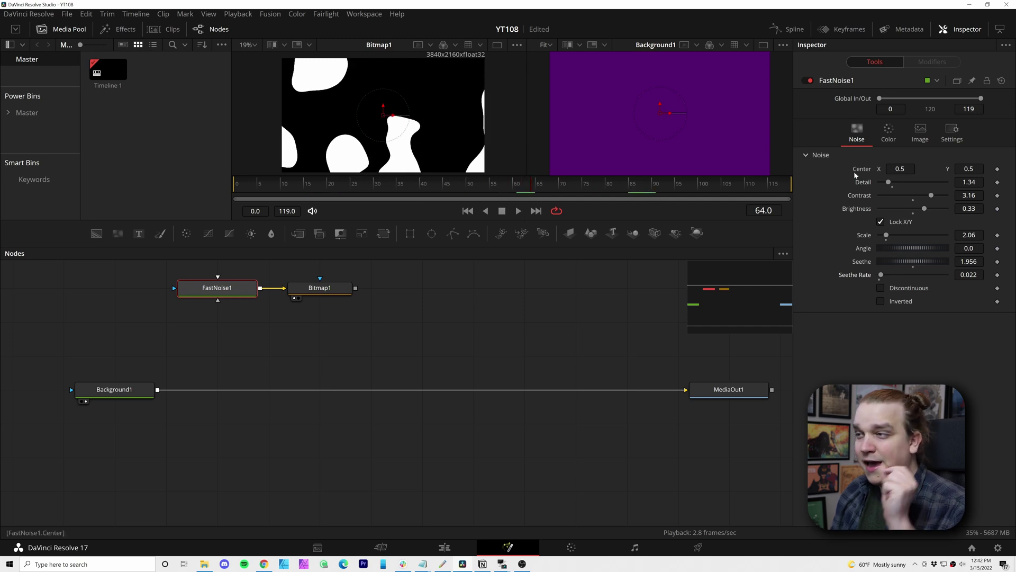
Drive FastNoise1's Center with a Vector modifier: Distance expression time/400, Angle 90°.
right_click(869, 172)
mouse_move(891, 212)
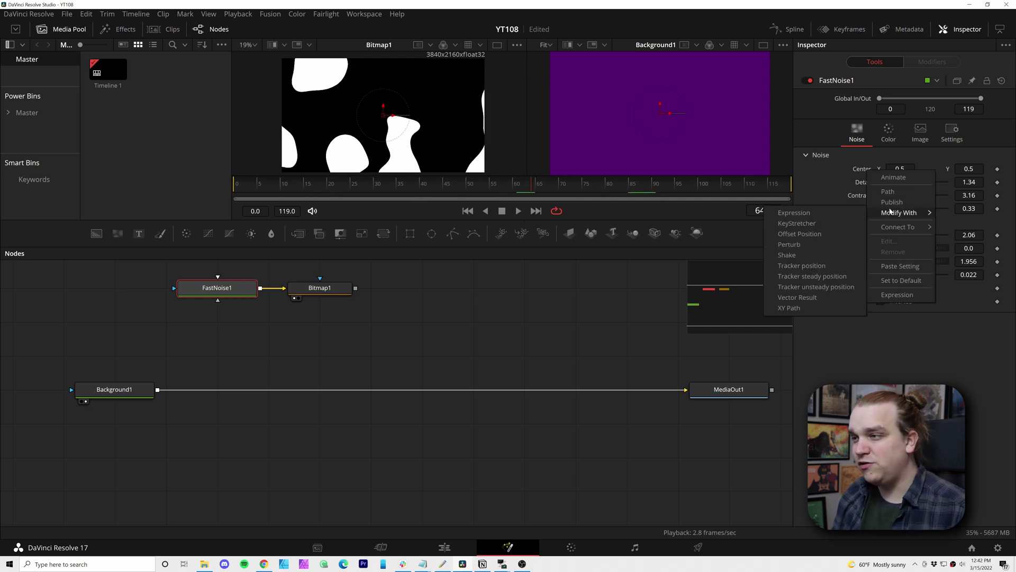
left_click(806, 299)
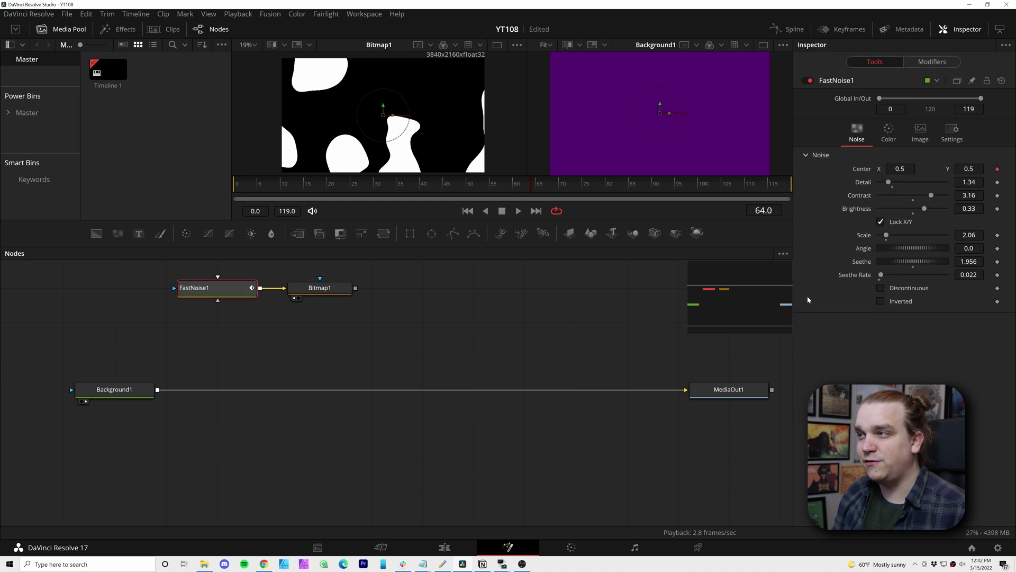
left_click(932, 63)
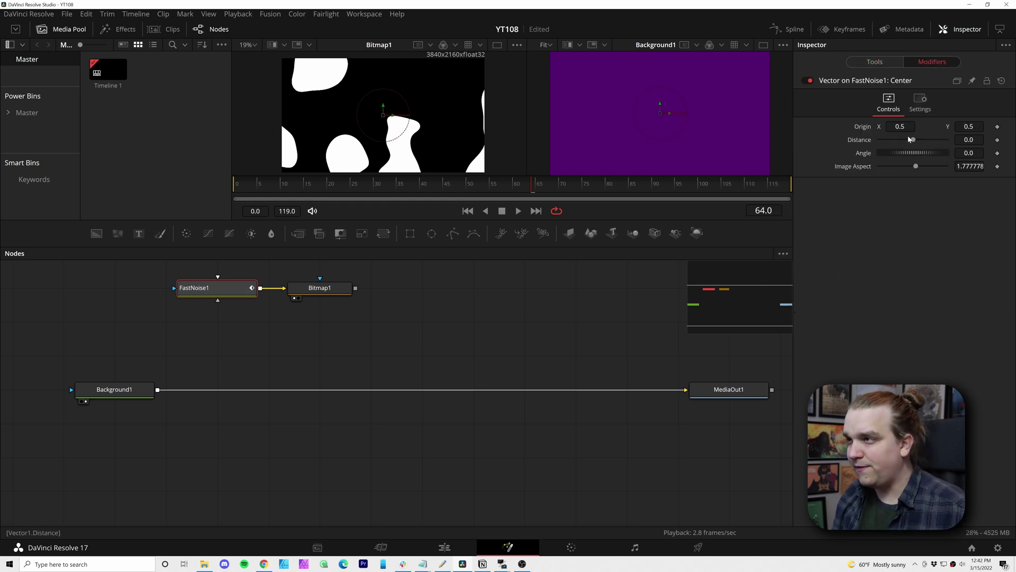
right_click(866, 143)
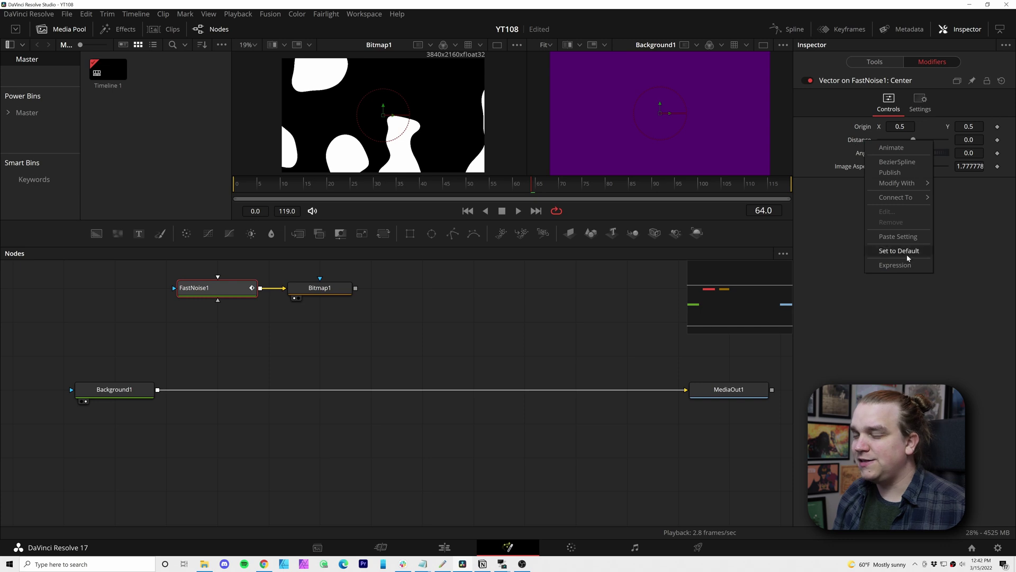
left_click(900, 266)
left_click(891, 153)
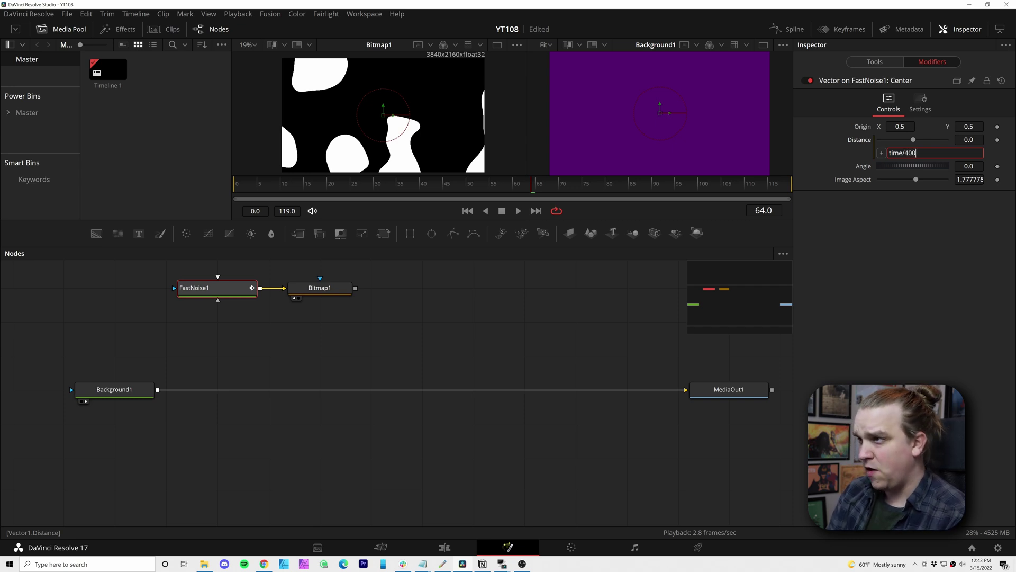
key("Return")
key("space")
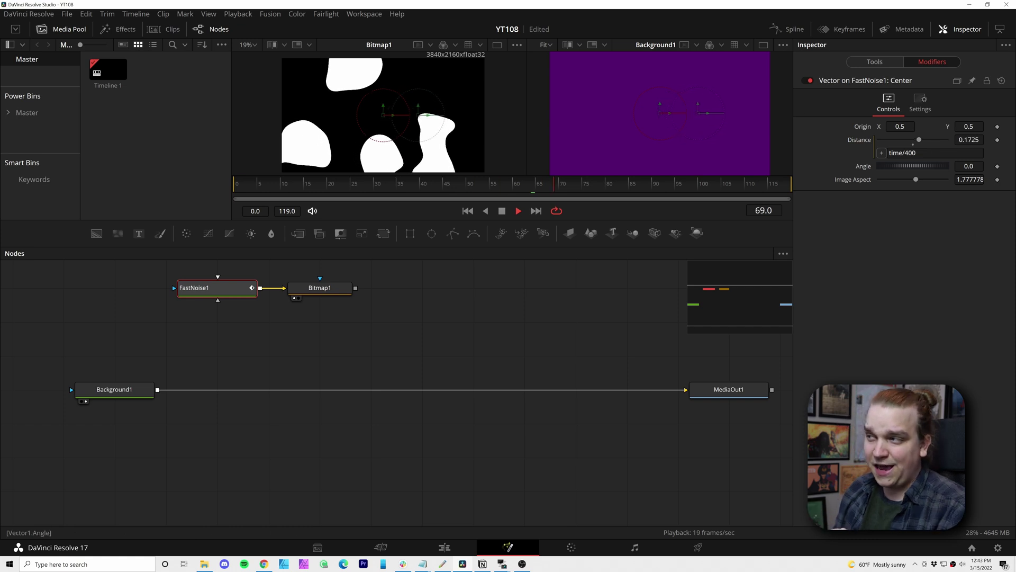
left_click(968, 165)
type("90")
key("Tab")
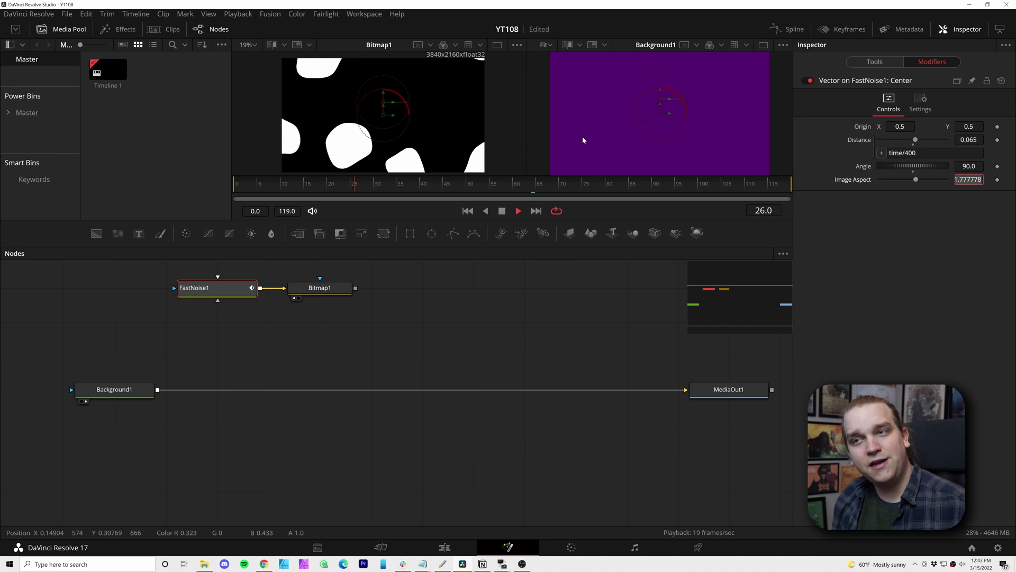
Lower FastNoise1's Contrast to 2.678 for rounder, more separated blobs.
left_click(415, 332)
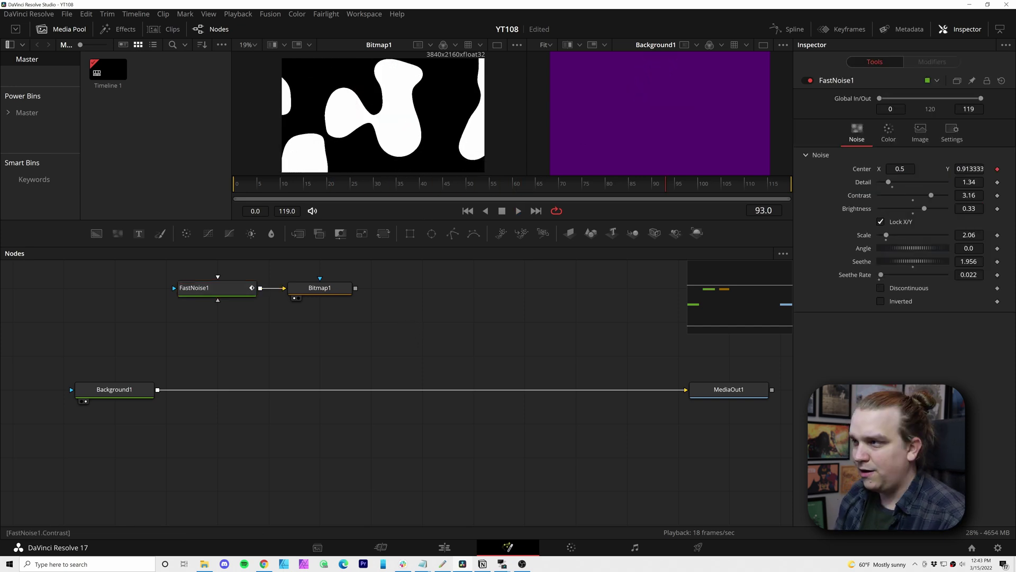
left_click_drag(931, 196, 926, 195)
left_click_drag(430, 344, 348, 356)
left_click(239, 299)
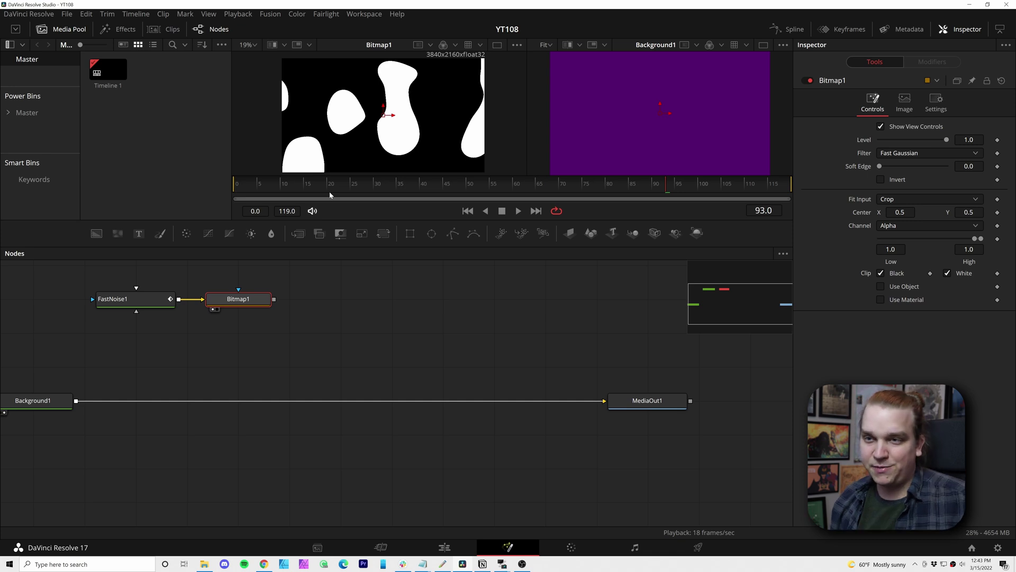
Add a Background2 node set to a Four Corner gradient, shown in the right viewer.
left_click(366, 319)
left_click(96, 233)
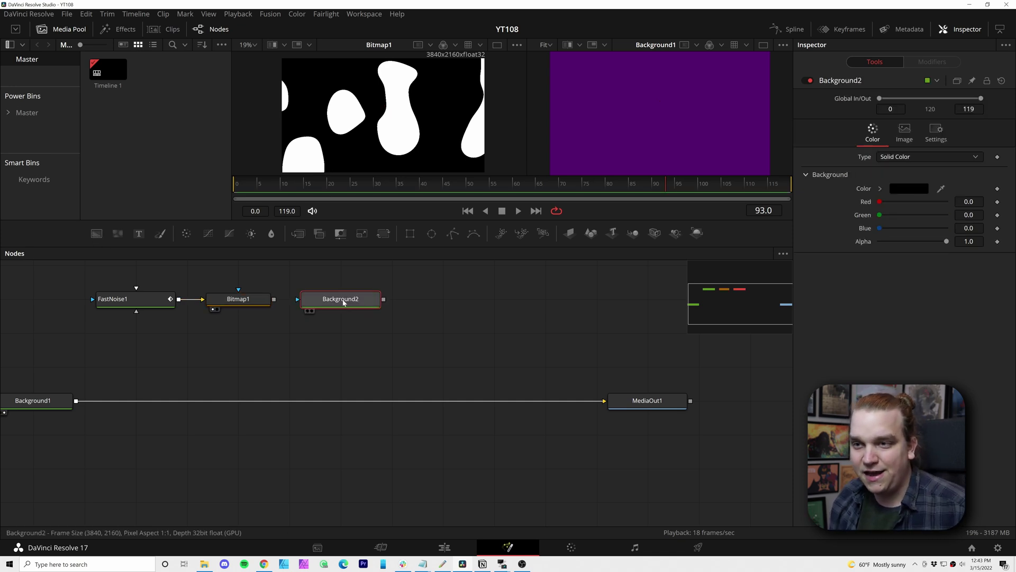
left_click(900, 157)
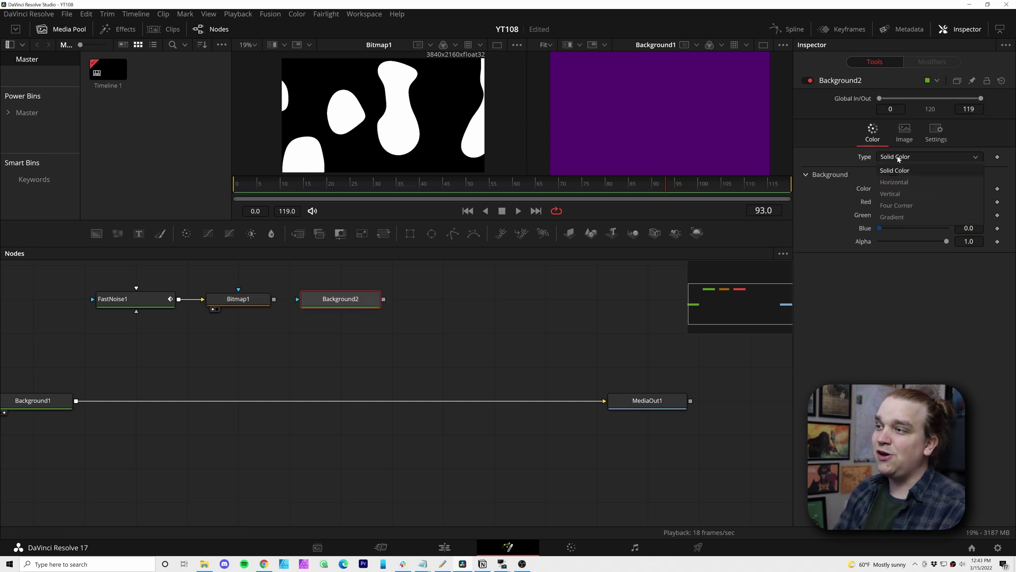
left_click(930, 206)
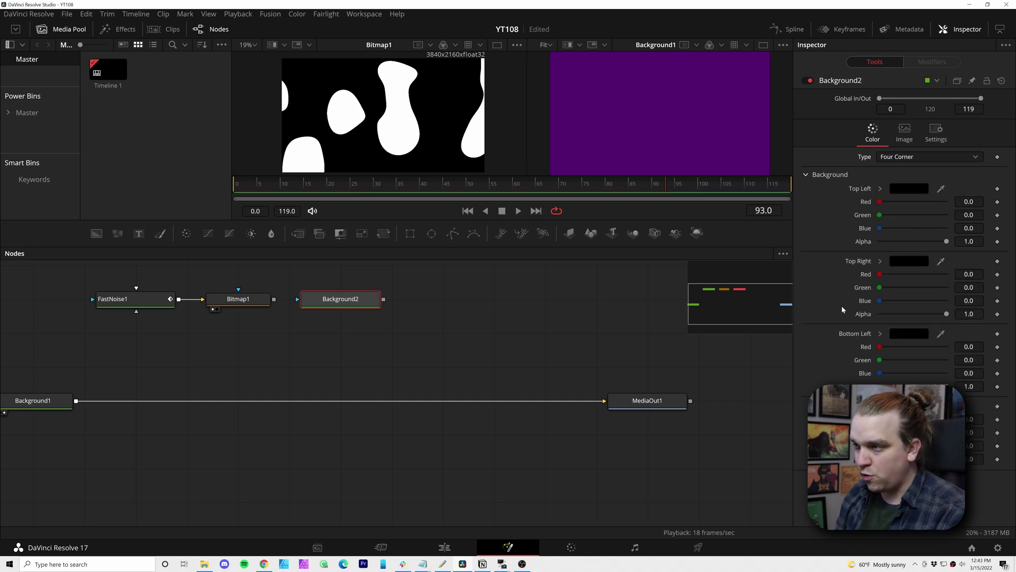
left_click_drag(351, 305, 702, 69)
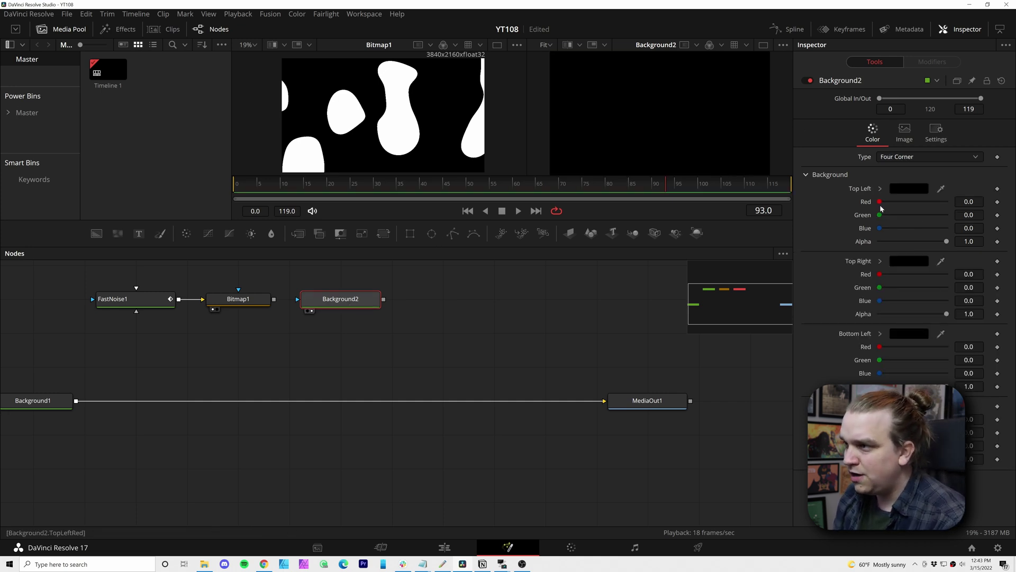
Colour the corners orange top-left, purple top-right, green bottom-left, magenta bottom-right.
left_click_drag(880, 202, 909, 202)
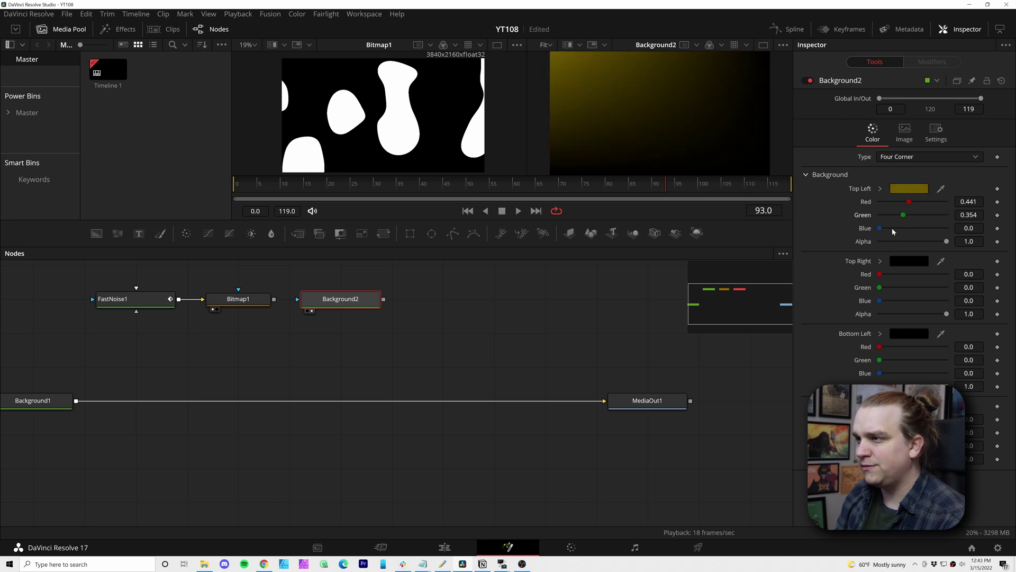
left_click_drag(879, 301, 948, 300)
left_click_drag(880, 274, 921, 275)
left_click_drag(879, 360, 910, 378)
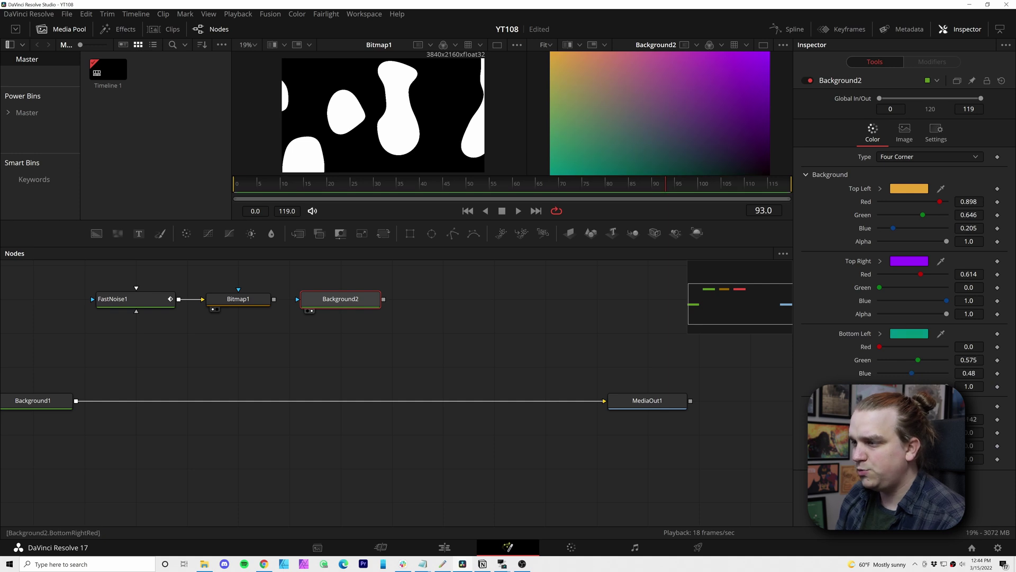
left_click_drag(896, 419, 926, 420)
left_click_drag(879, 446, 920, 445)
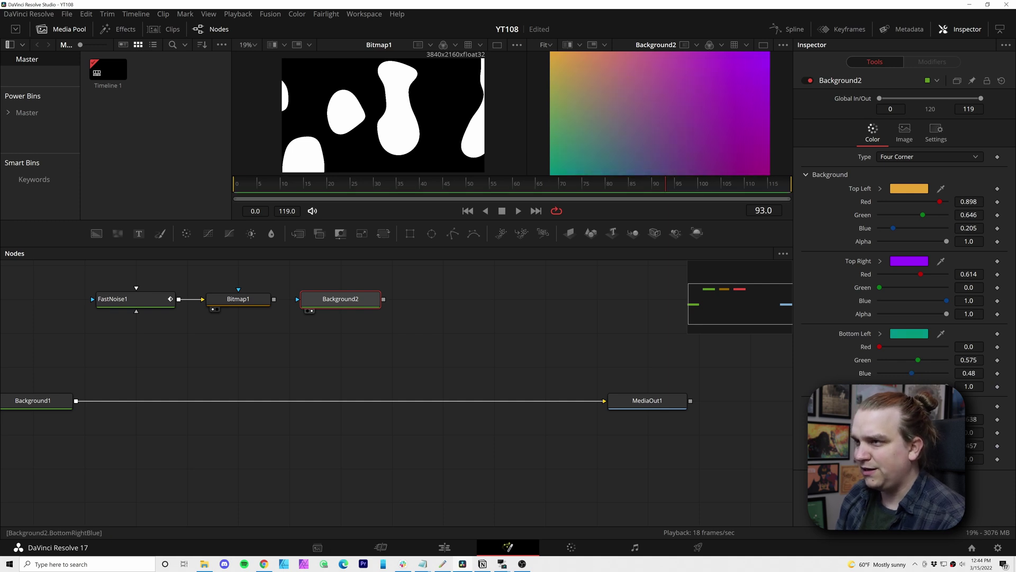
scroll(403, 344, "left", 2)
scroll(352, 332, "up", 2)
left_click_drag(346, 329, 367, 326)
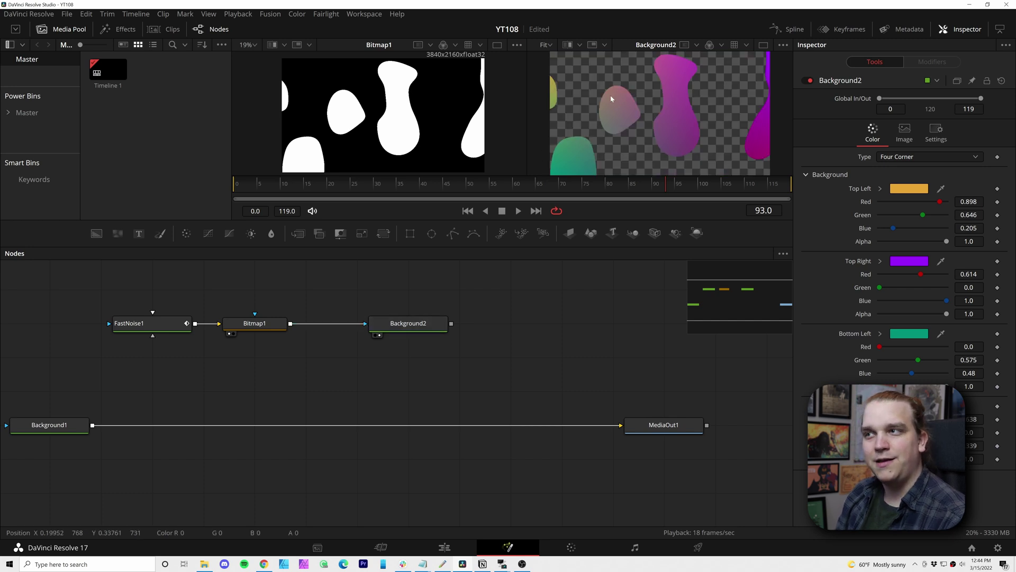
Shift Background2's top-right toward magenta, bottom-right to green, and merge it over Background1.
key("space")
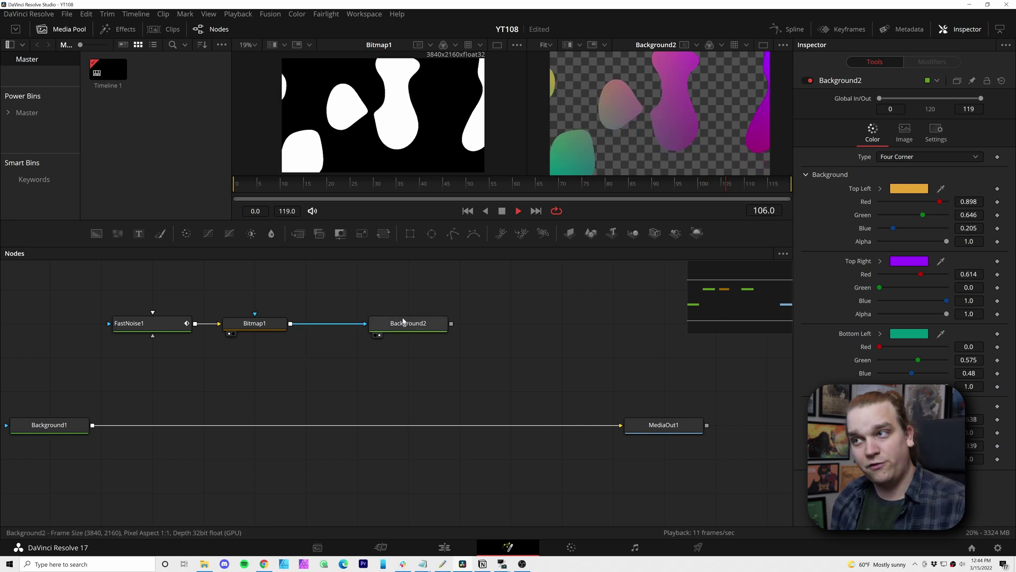
mouse_move(405, 323)
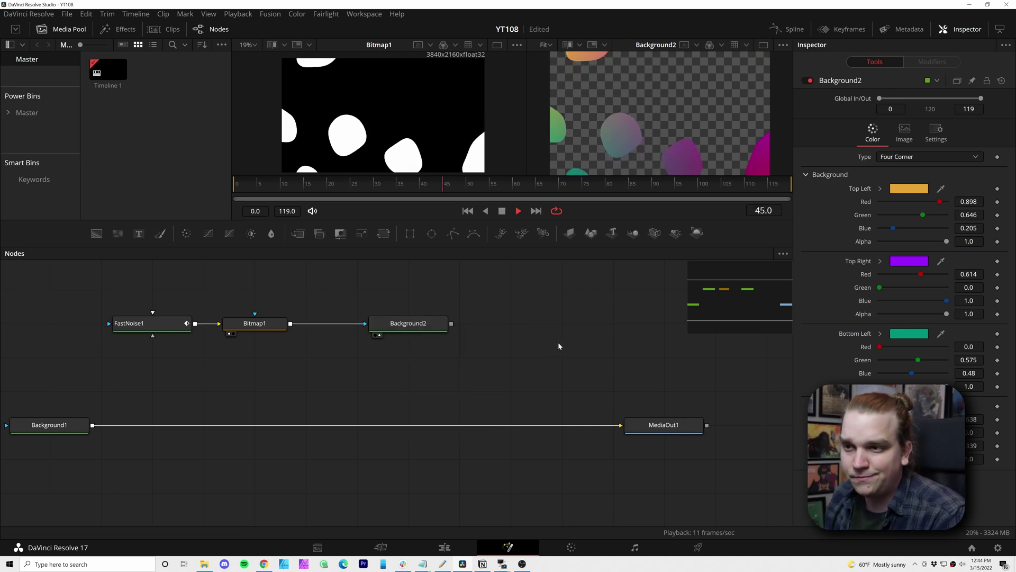
left_click_drag(946, 300, 921, 302)
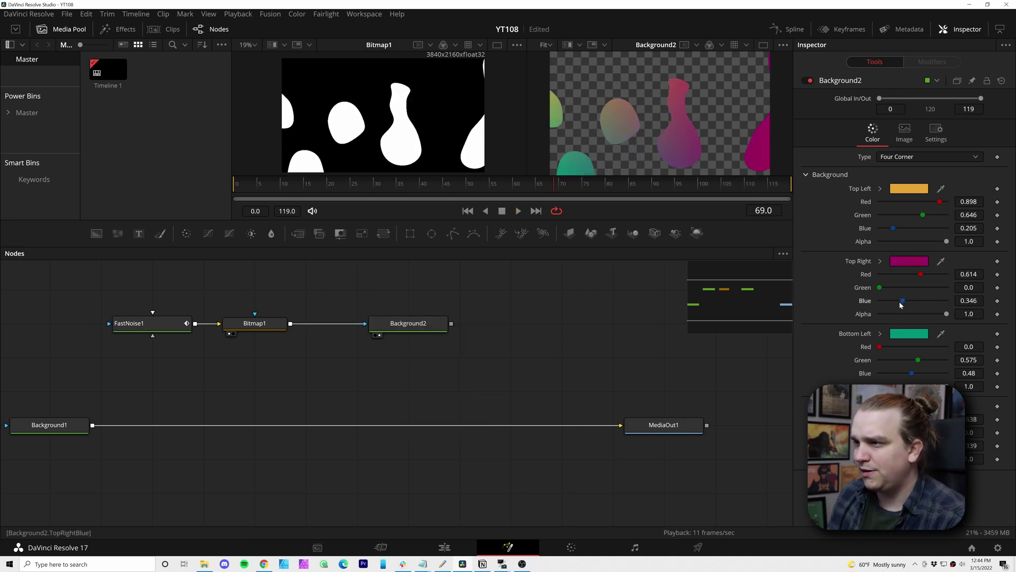
left_click_drag(880, 432, 943, 433)
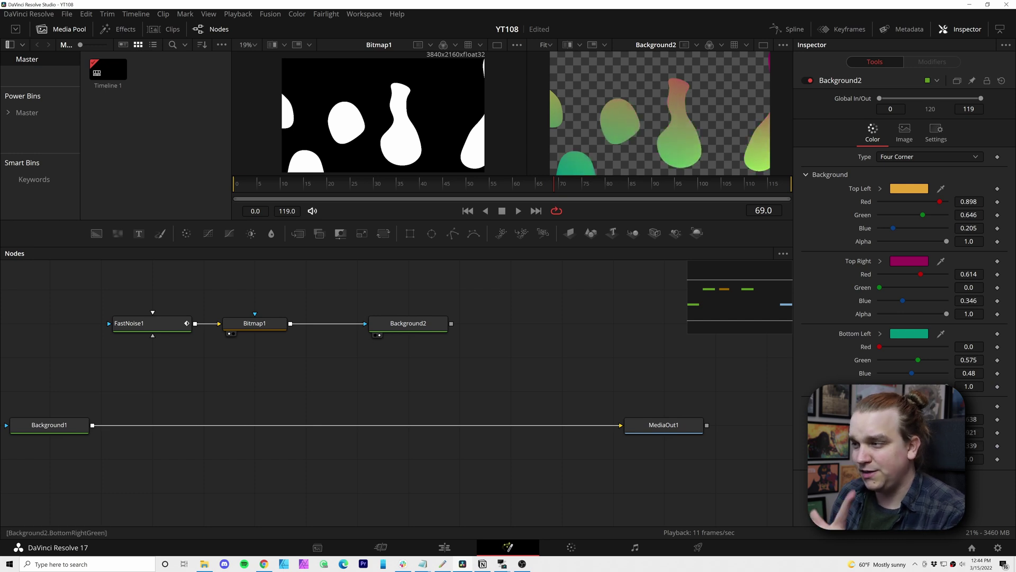
left_click_drag(408, 324, 356, 324)
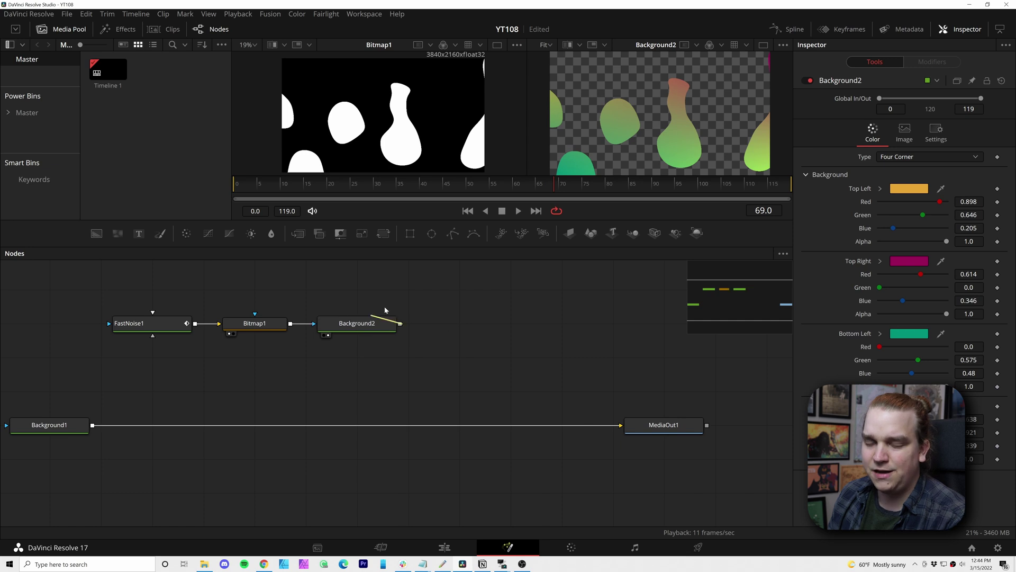
left_click_drag(414, 341, 328, 431)
View and play the Merge1 composite in the right viewer, shifting Merge1 right.
key("2")
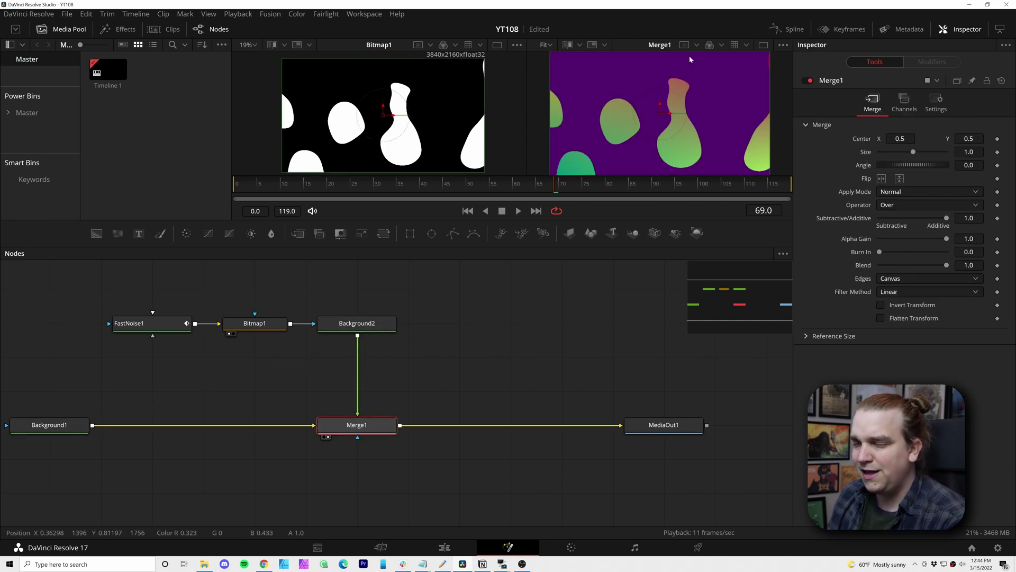
left_click_drag(394, 427, 444, 428)
left_click(490, 390)
key("space")
key("space")
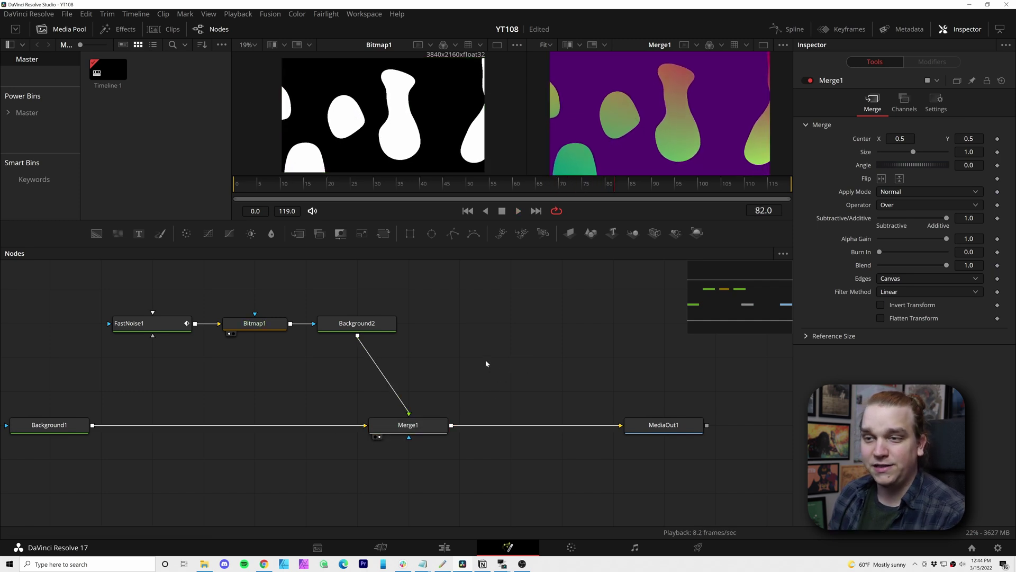
Paste a linked instance of FastNoise1 and place it below-left of the original.
left_click(258, 323)
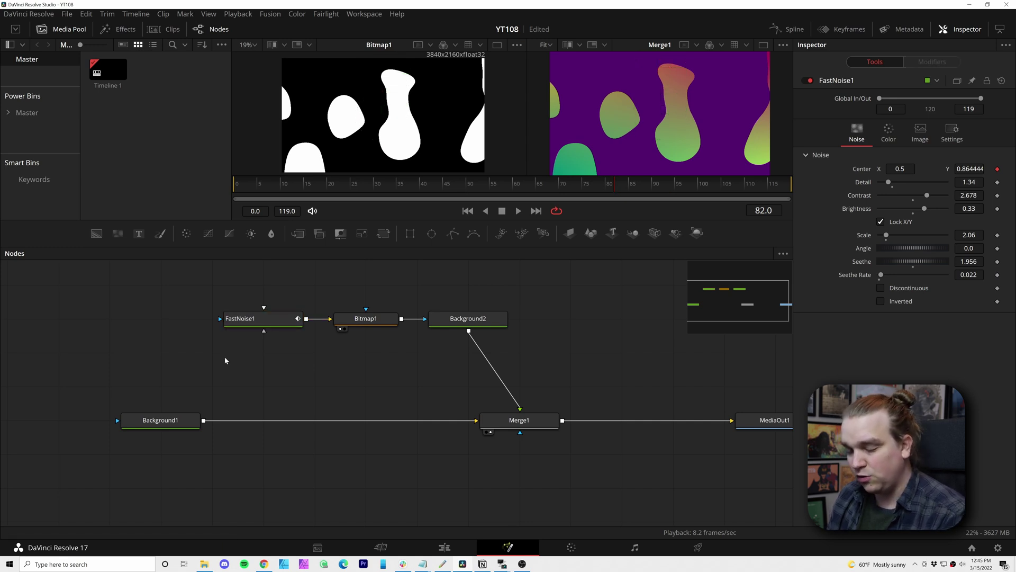
key("ctrl+shift+v")
left_click_drag(229, 385, 229, 351)
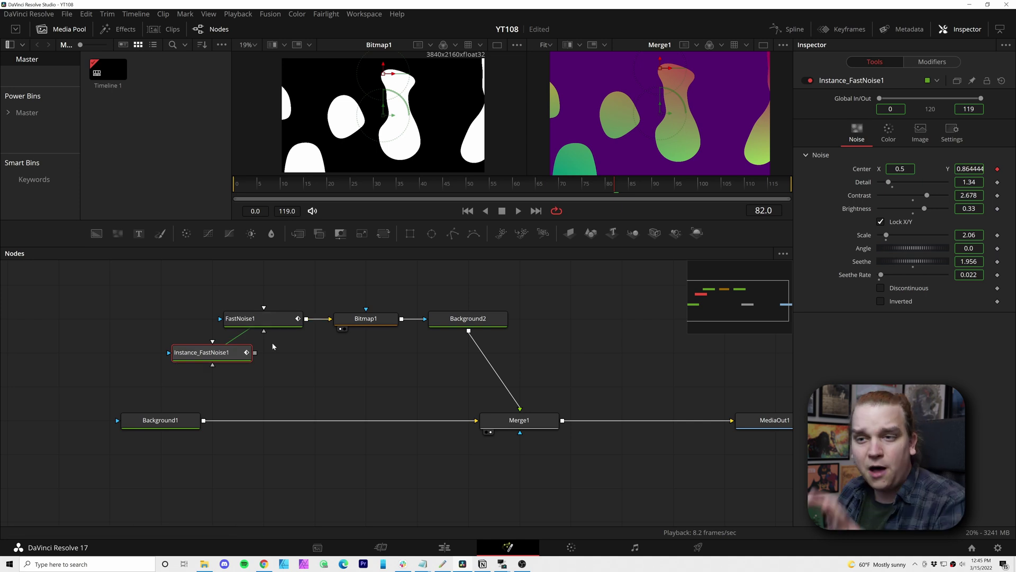
left_click_drag(214, 360, 163, 360)
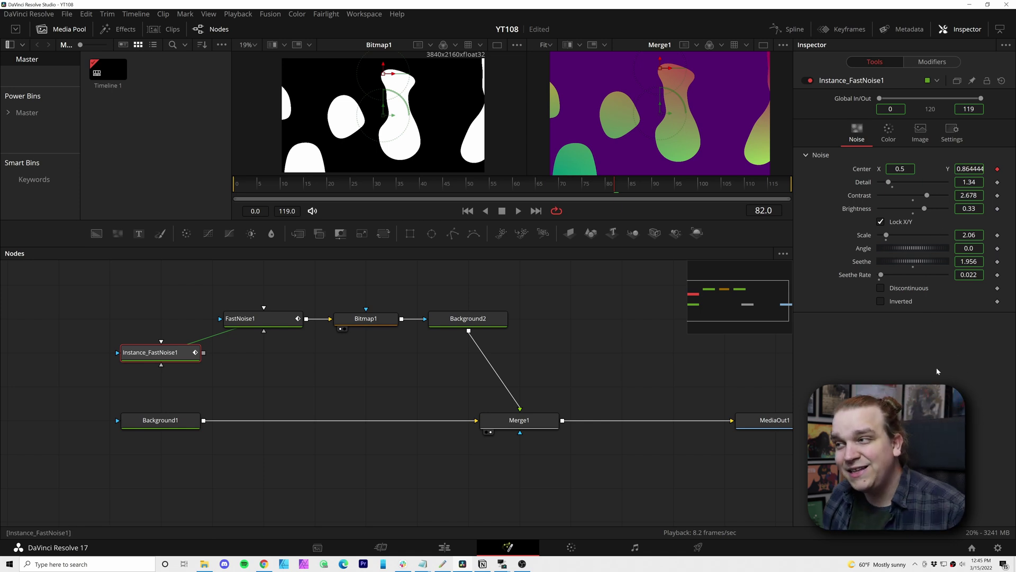
View the instanced noise, then copy Bitmap1 and Background2 and paste the copies below.
right_click(864, 236)
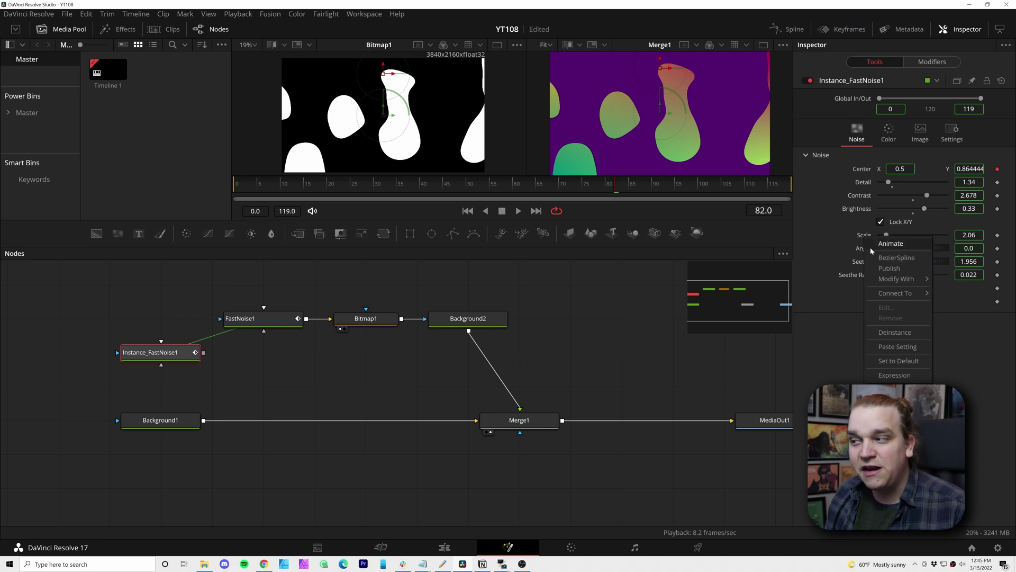
left_click(891, 344)
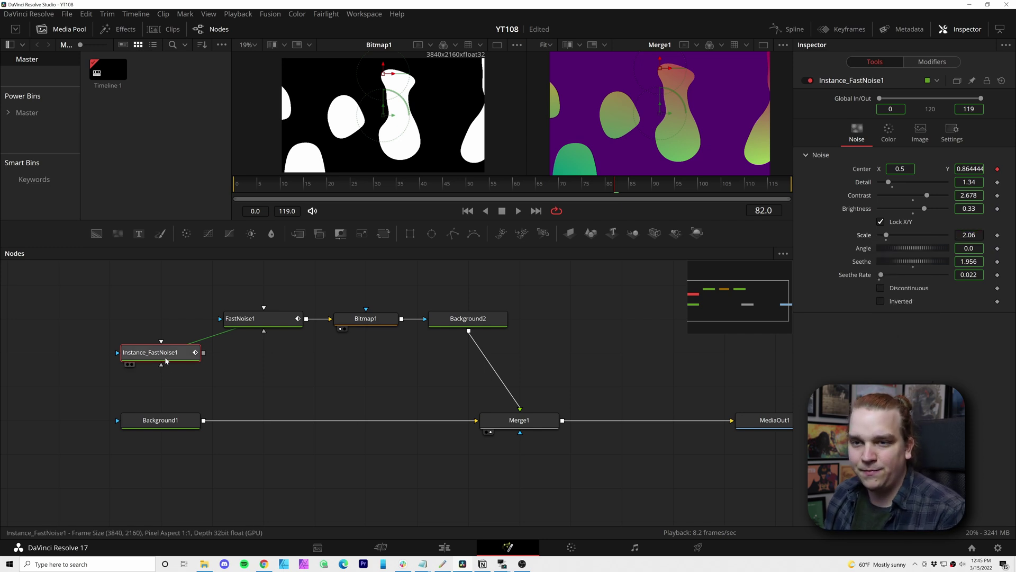
key("1")
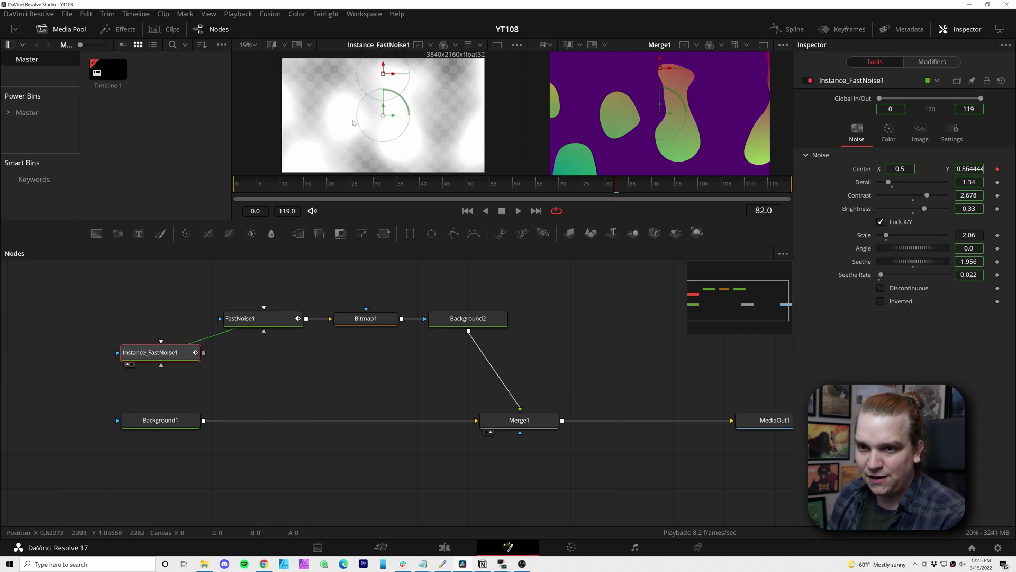
left_click(411, 310)
left_click_drag(362, 280, 472, 344)
key("ctrl+c")
key("ctrl+v")
left_click_drag(412, 355, 360, 354)
Shift Merge1 and Background2 right and wire Instance_FastNoise1 into Bitmap1_1.
left_click(518, 419)
left_click_drag(518, 419, 622, 420)
left_click_drag(467, 318, 570, 318)
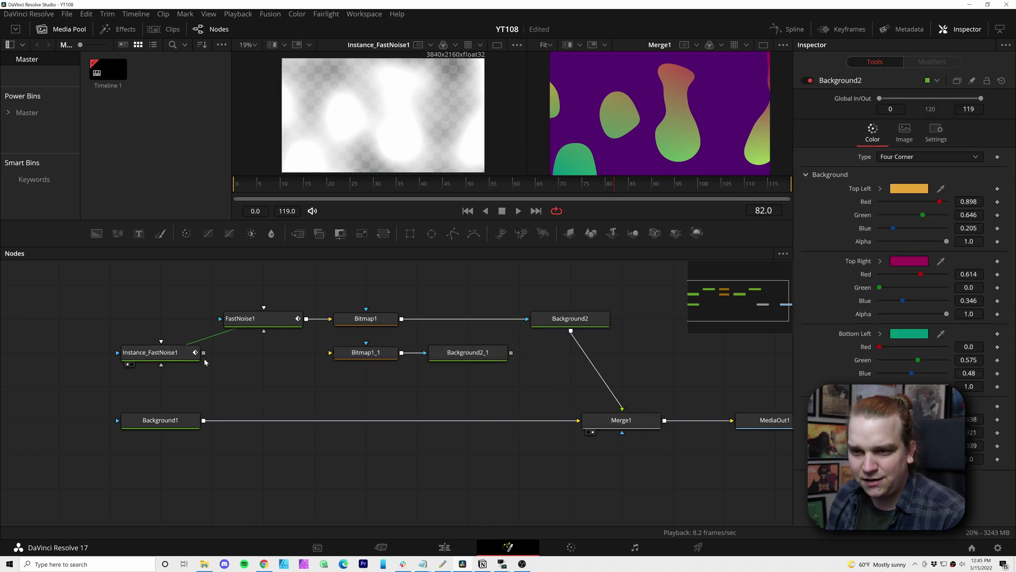
left_click_drag(203, 352, 336, 359)
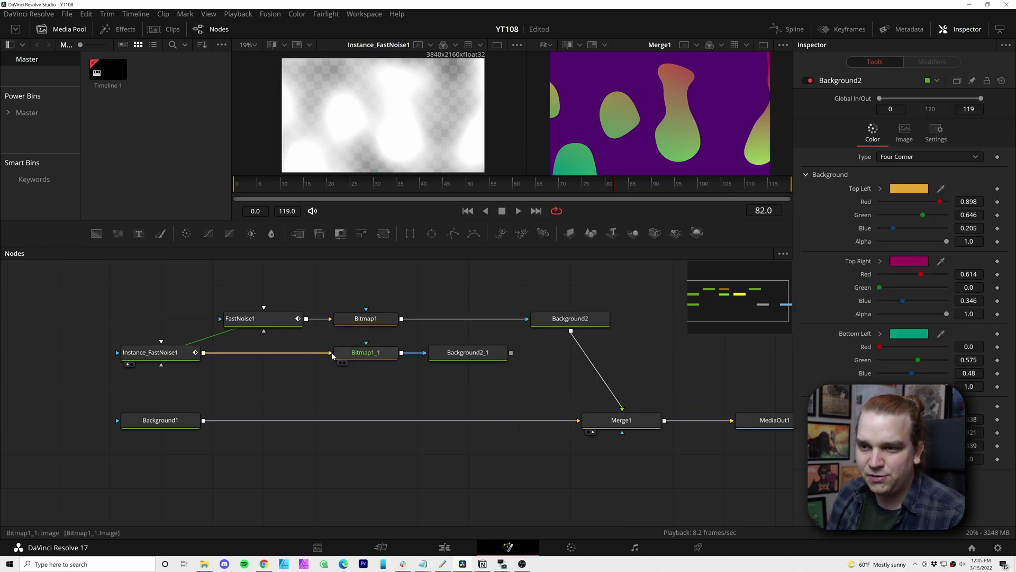
left_click(365, 355)
left_click(465, 352)
key("2")
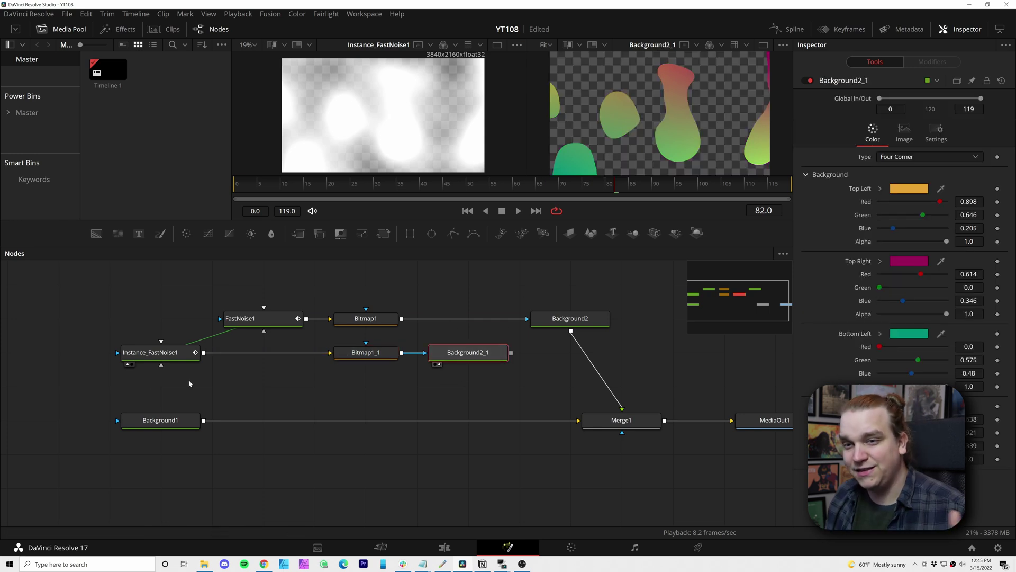
left_click(158, 353)
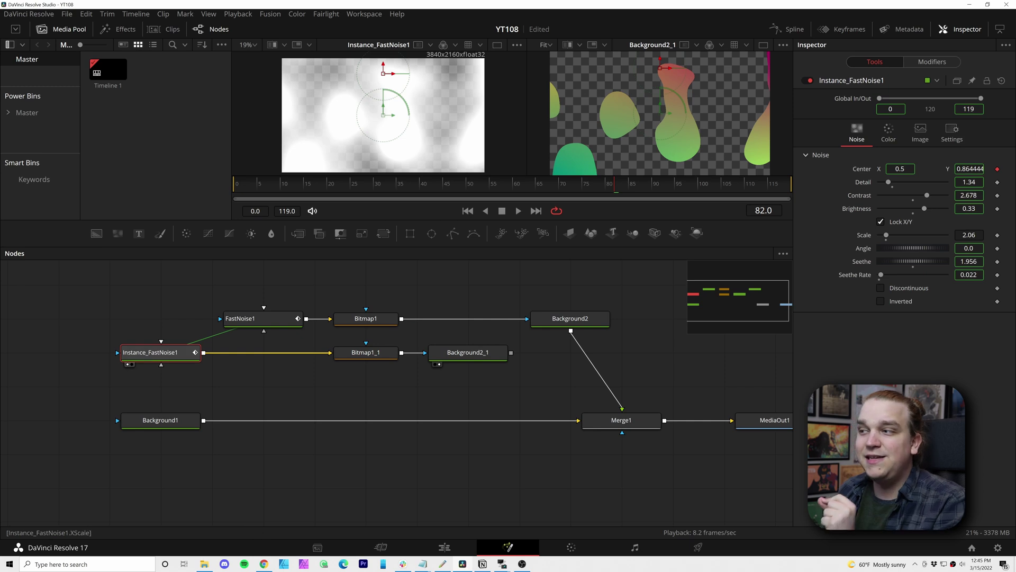
Deinstance the second noise's Seethe and give it Scale 1.36 with a new seethe value.
left_click_drag(886, 235, 882, 235)
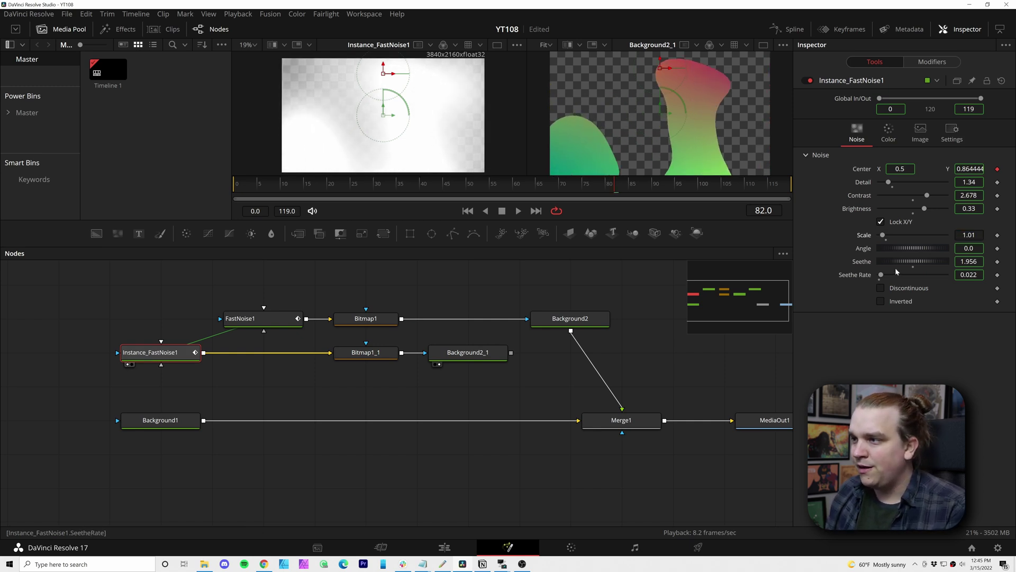
right_click(857, 268)
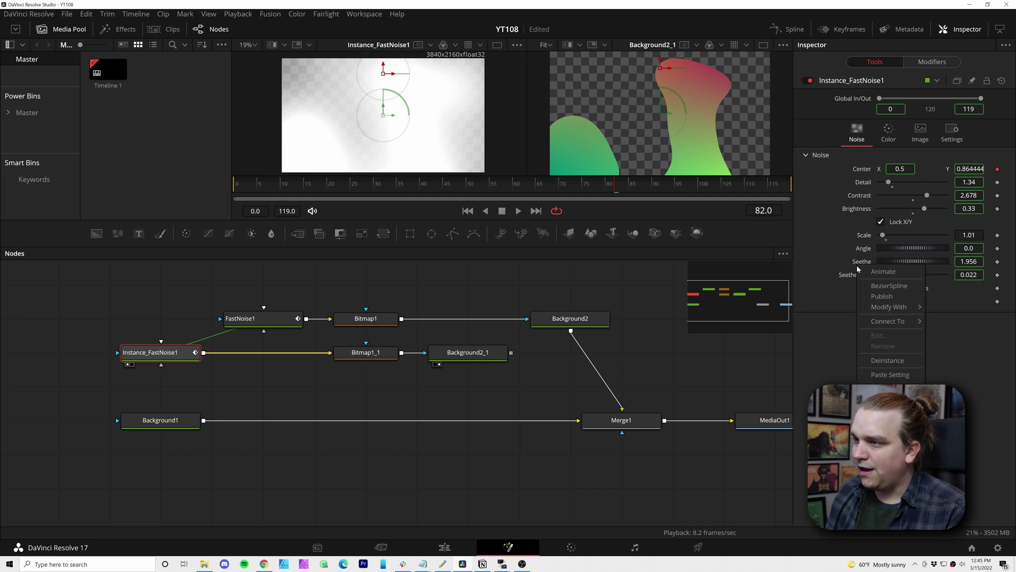
left_click(887, 360)
left_click_drag(894, 262, 947, 269)
left_click_drag(883, 235, 884, 235)
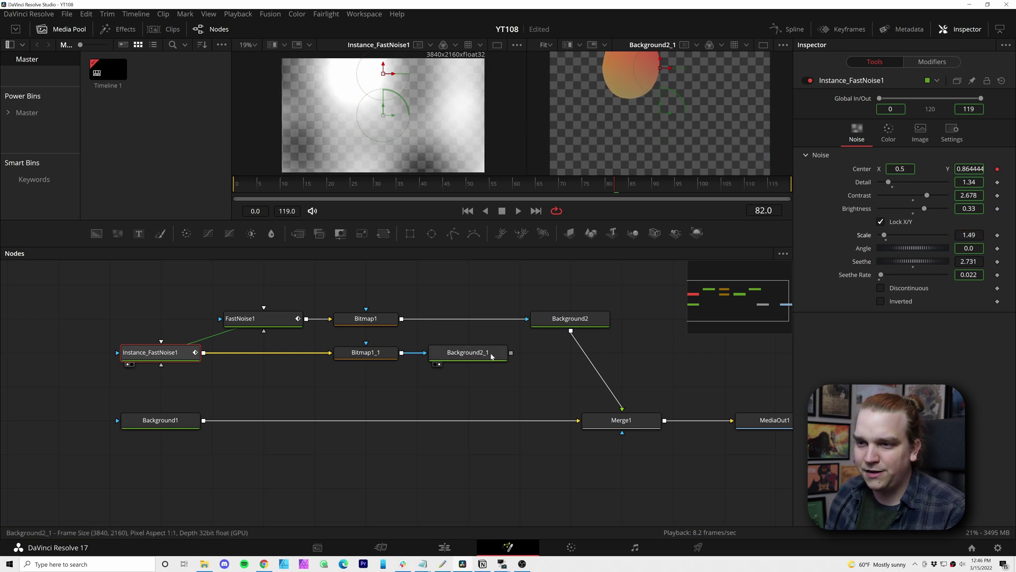
Set the second noise's Seethe to 3.463 and merge Background2_1 over Background1 as Merge2.
left_click(470, 352)
left_click(548, 320)
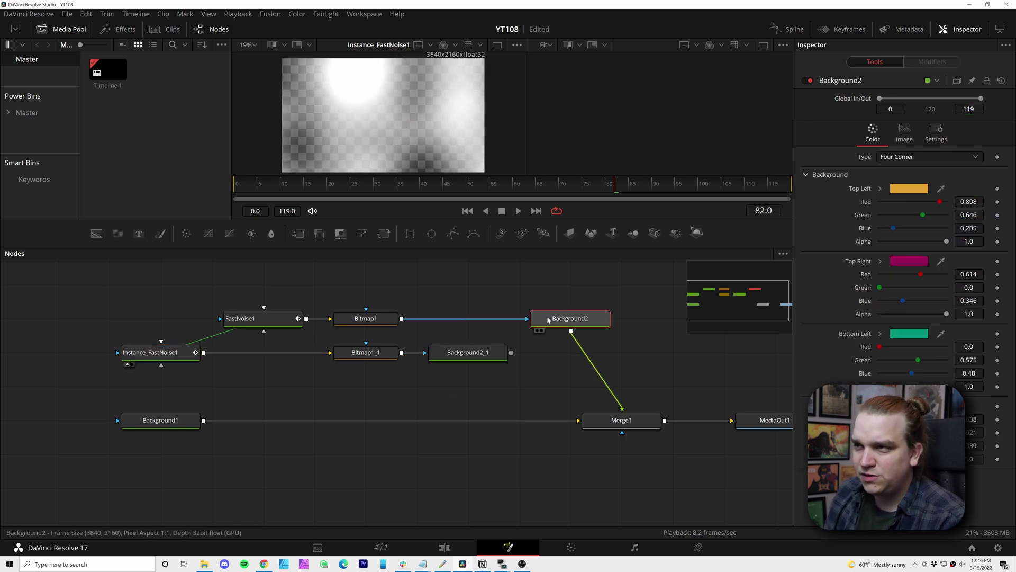
key("2")
left_click(470, 352)
key("2")
left_click(572, 319)
key("2")
left_click(472, 354)
key("2")
left_click(149, 352)
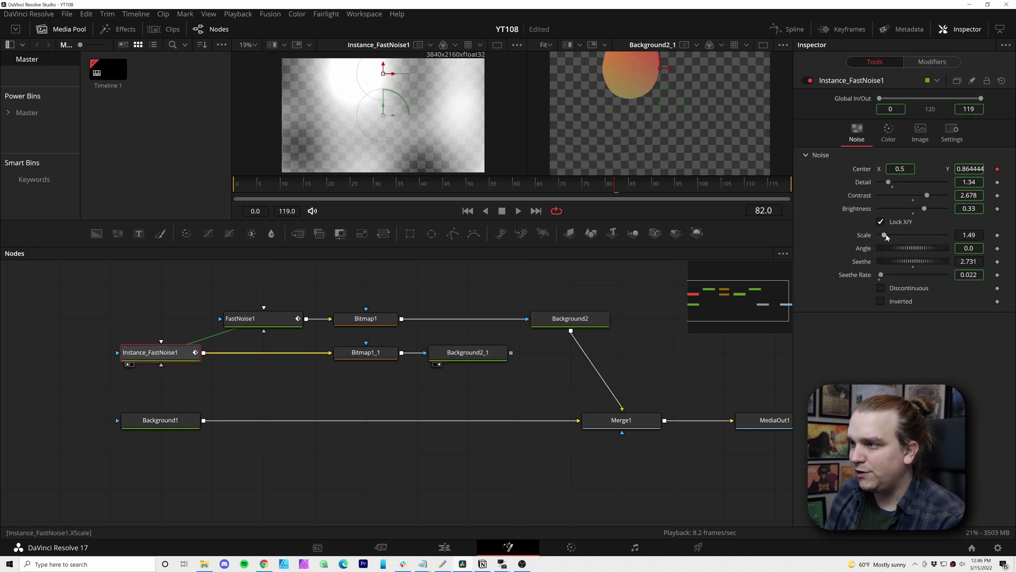
left_click_drag(895, 261, 942, 268)
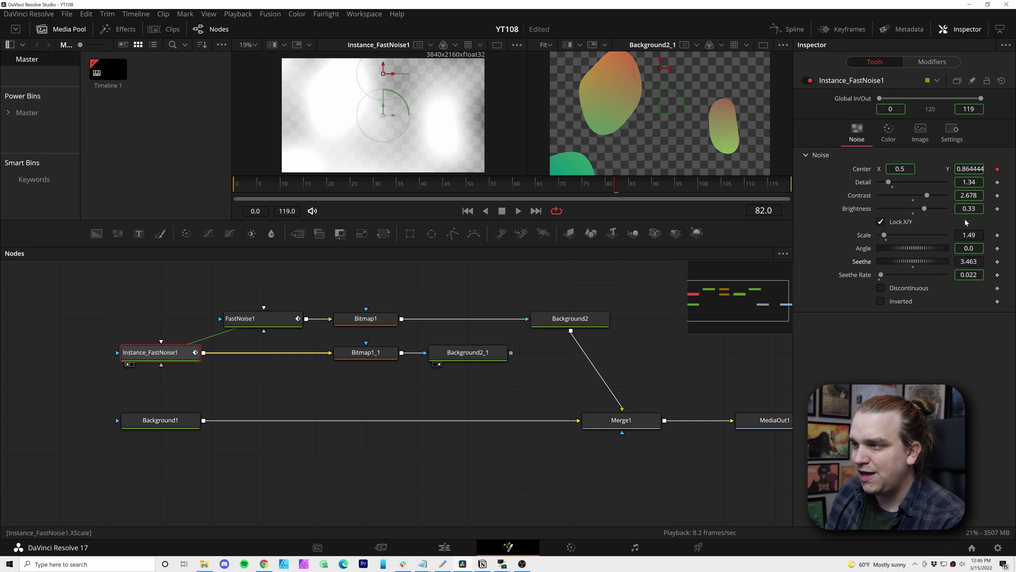
scroll(969, 234, "down", 2)
left_click_drag(511, 352, 217, 420)
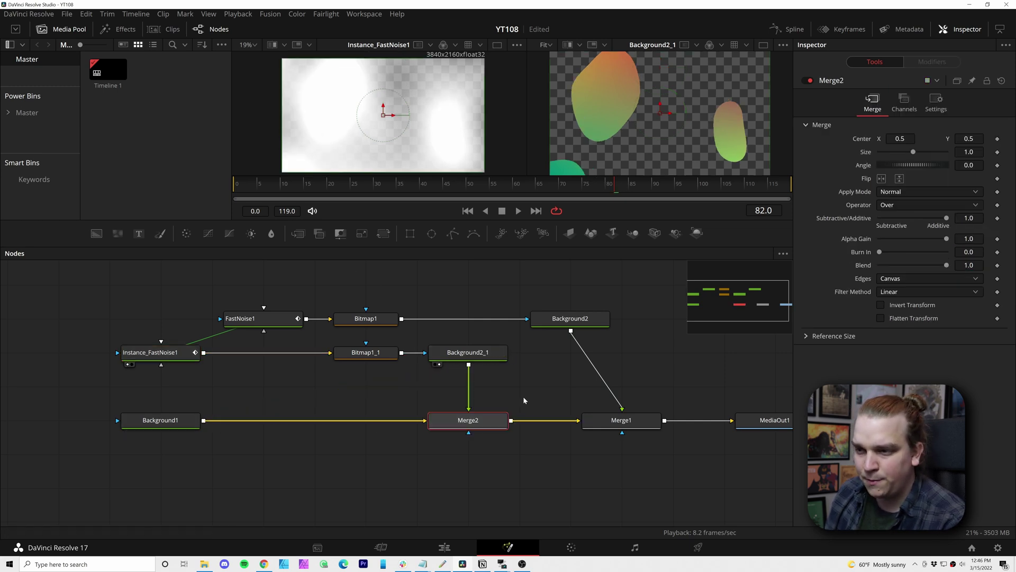
Show MediaOut1 in the right viewer, switch Merge2's apply mode to Soft Light, and check a later frame.
left_click(746, 432)
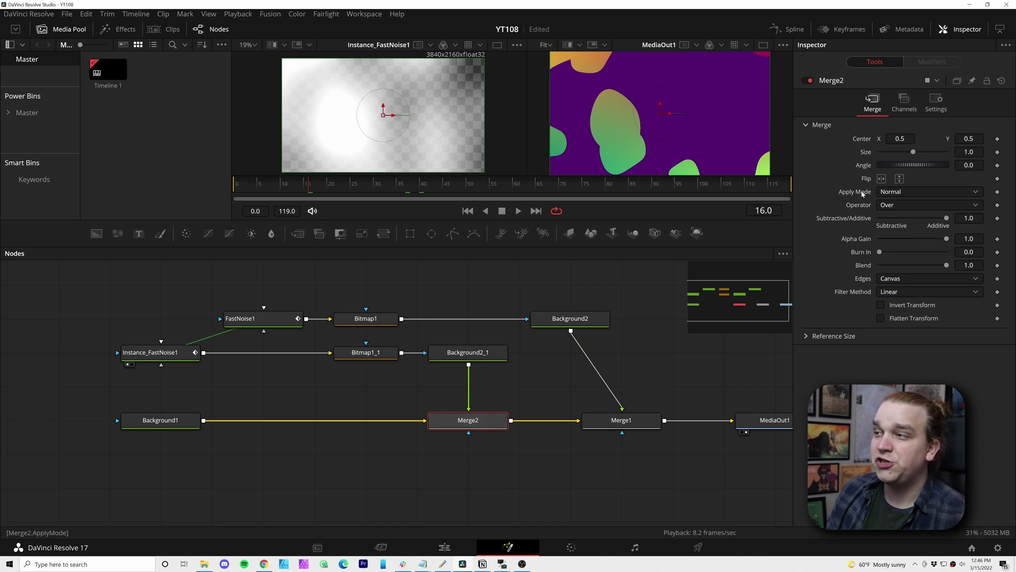
left_click(905, 193)
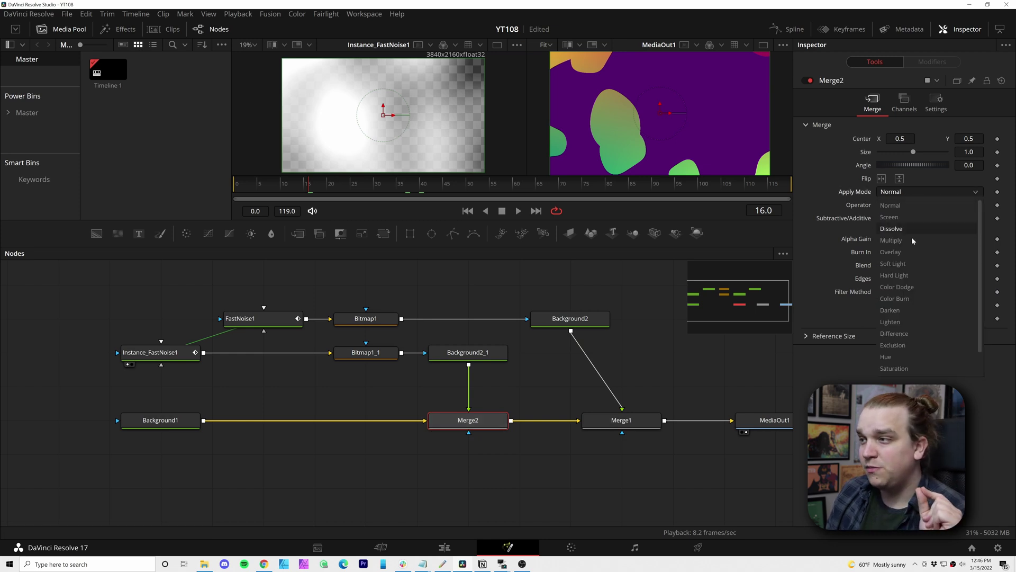
left_click(909, 265)
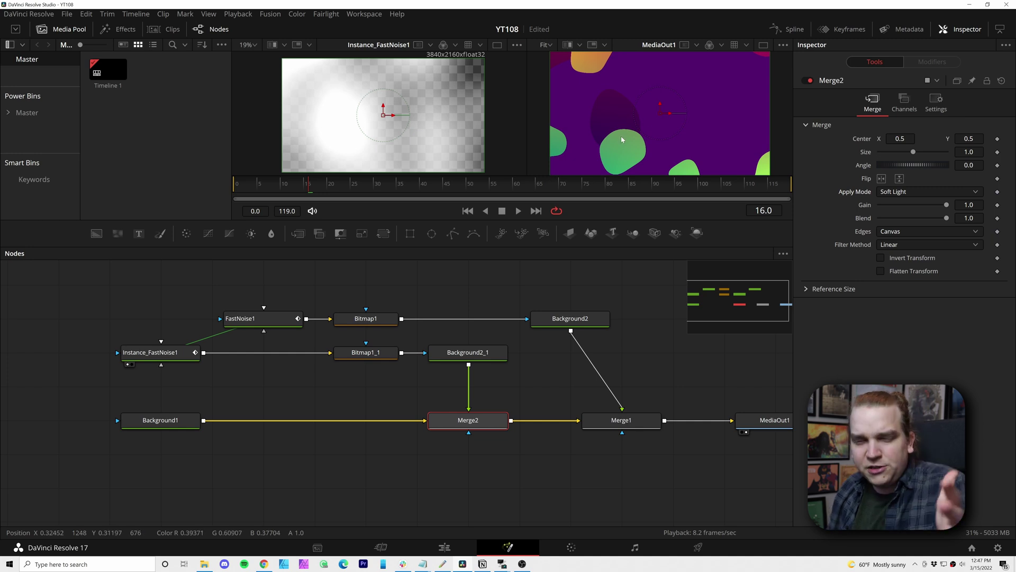
left_click(499, 189)
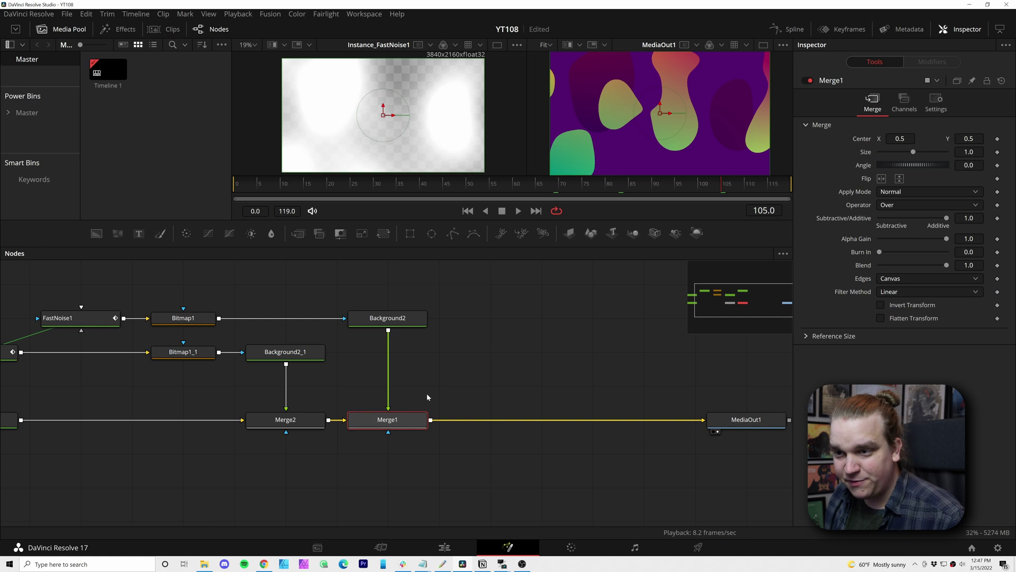
Insert a Grain node after Merge1 via the 'gra' tool search.
key("shift+space")
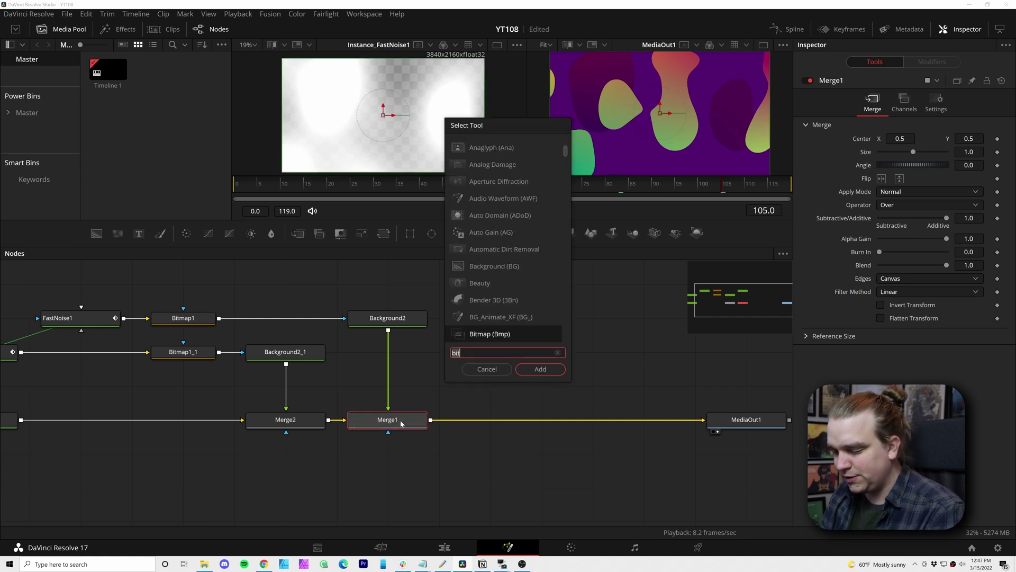
type("gra")
key("Down")
key("Return")
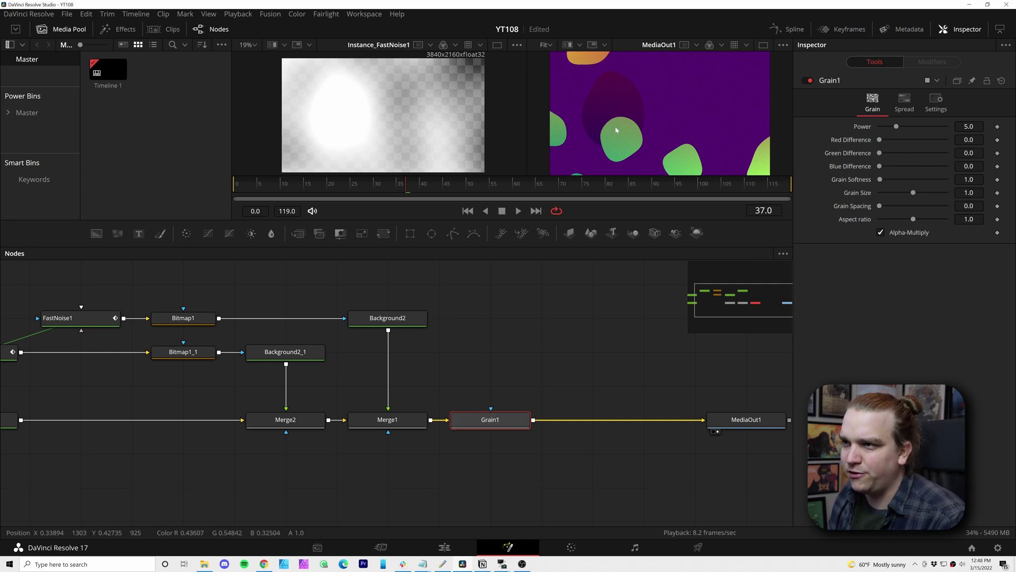
Raise the grain Power to 6.77 and Grain Size to 1.25.
scroll(631, 121, "up", 5)
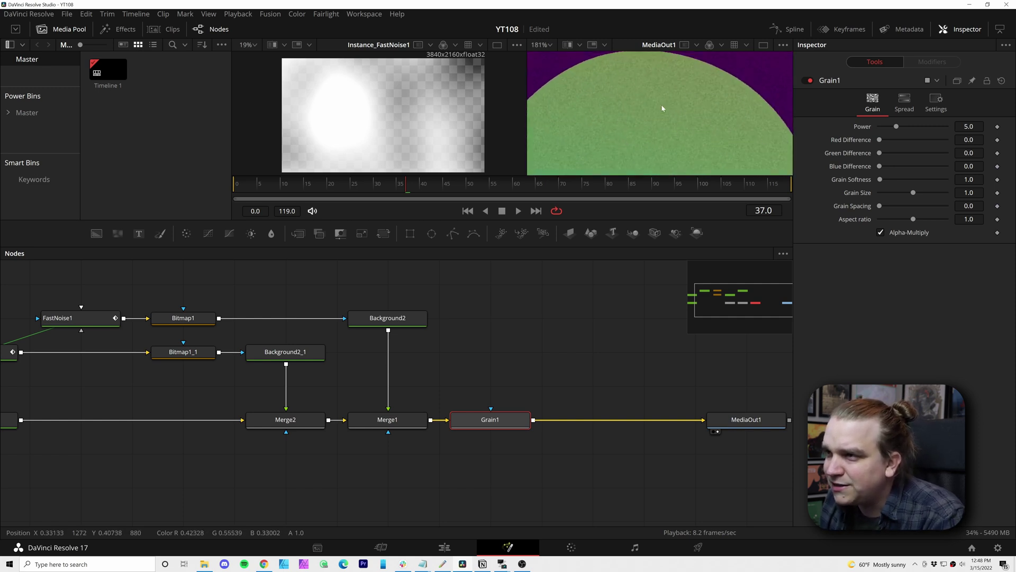
scroll(661, 104, "down", 3)
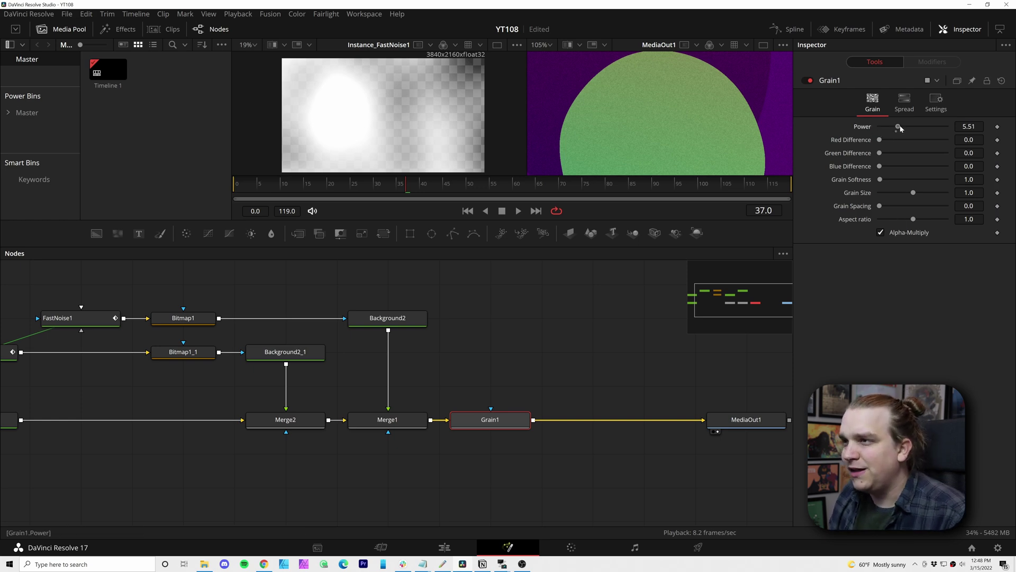
left_click_drag(902, 131, 903, 132)
left_click_drag(911, 195, 915, 194)
scroll(653, 129, "down", 3)
scroll(650, 134, "down", 1)
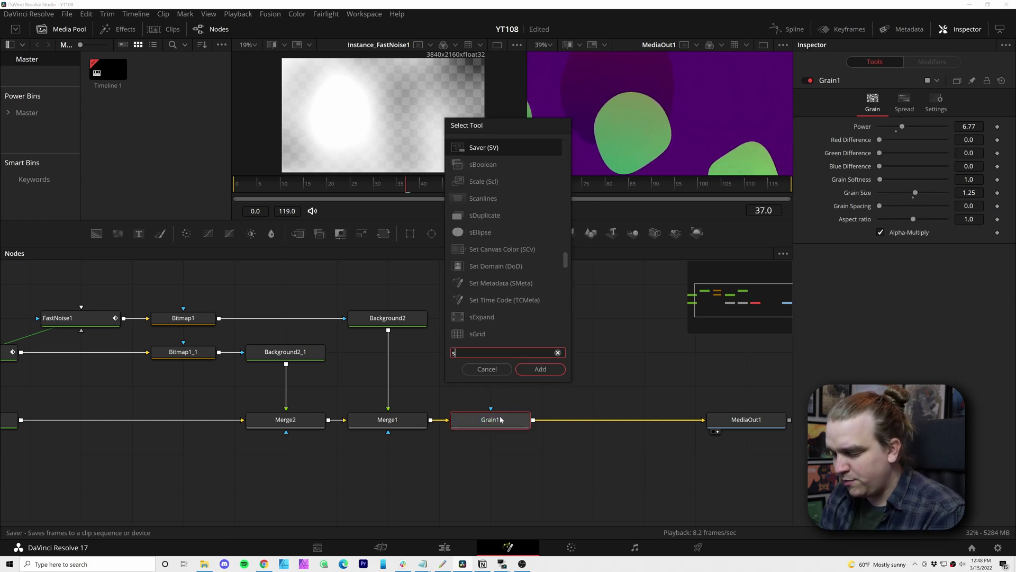
Add a Soft Glow node after the grain and raise its Threshold to 0.402.
type("of")
key("Return")
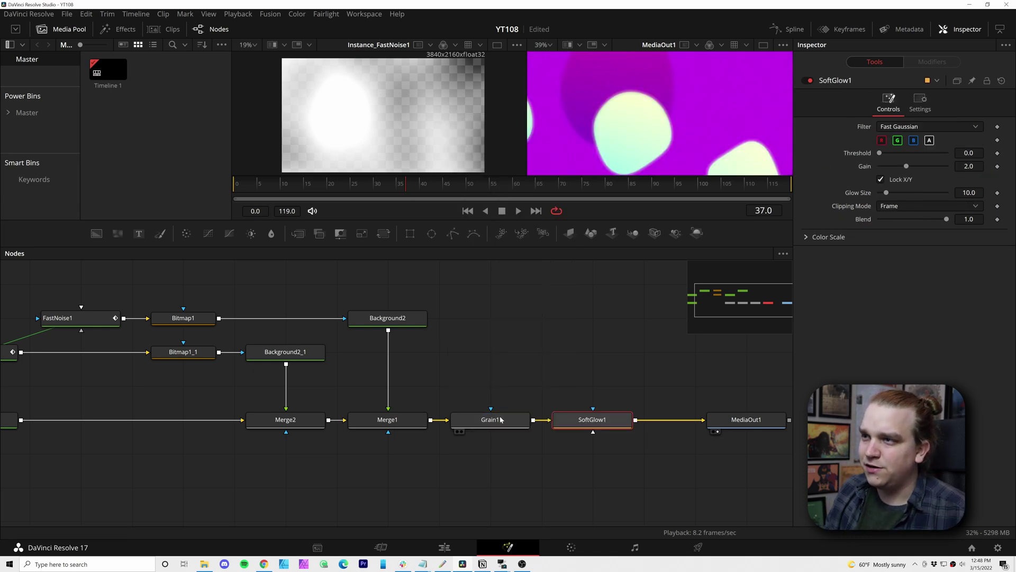
left_click_drag(879, 153, 898, 177)
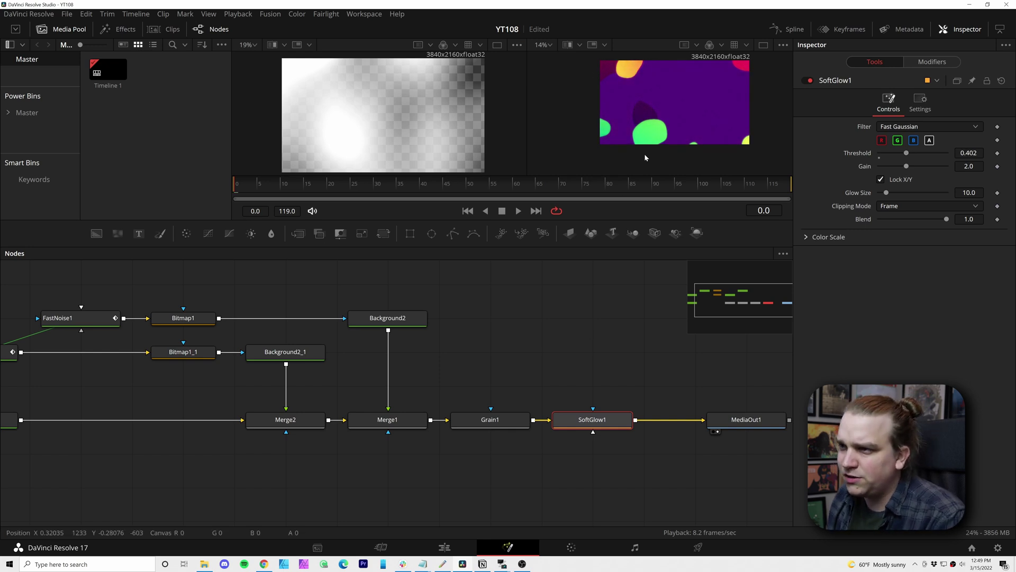
Play the animation and fit the whole node graph in view.
scroll(662, 158, "up", 2)
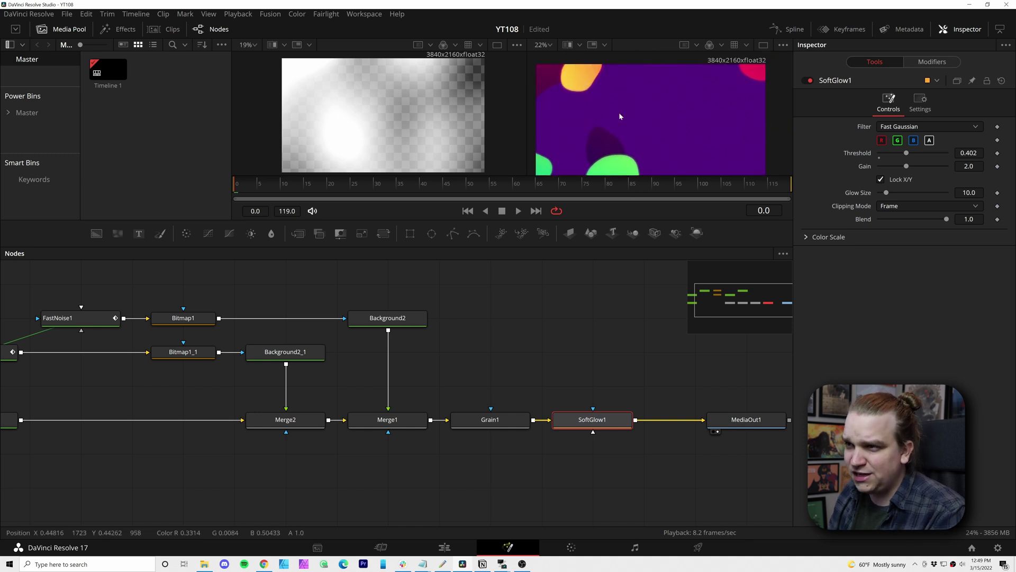
key("space")
scroll(591, 127, "down", 1)
key("space")
scroll(489, 318, "down", 1)
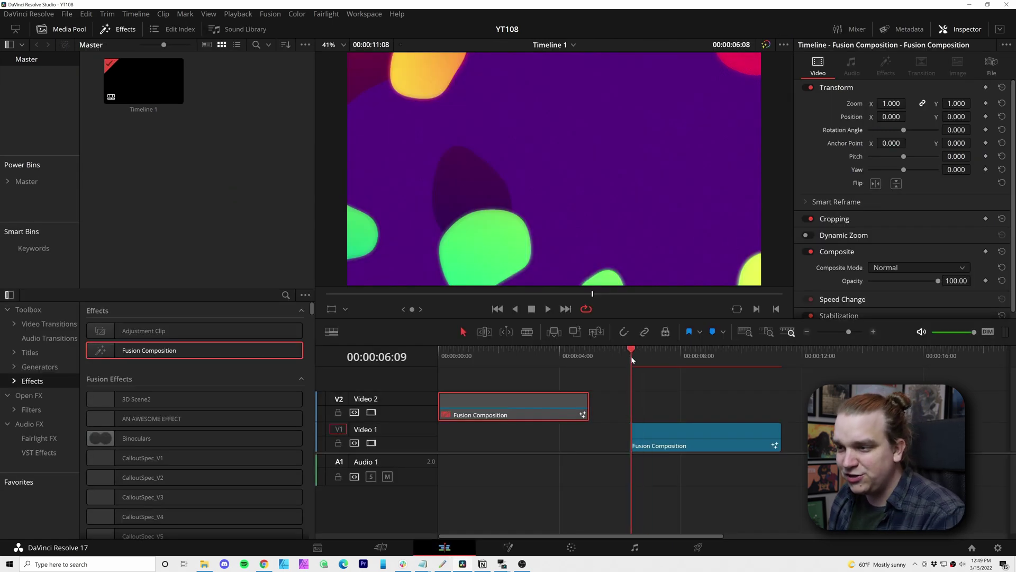
Mark in/out around the V1 lava-lamp clip and play it back.
key("x")
key("space")
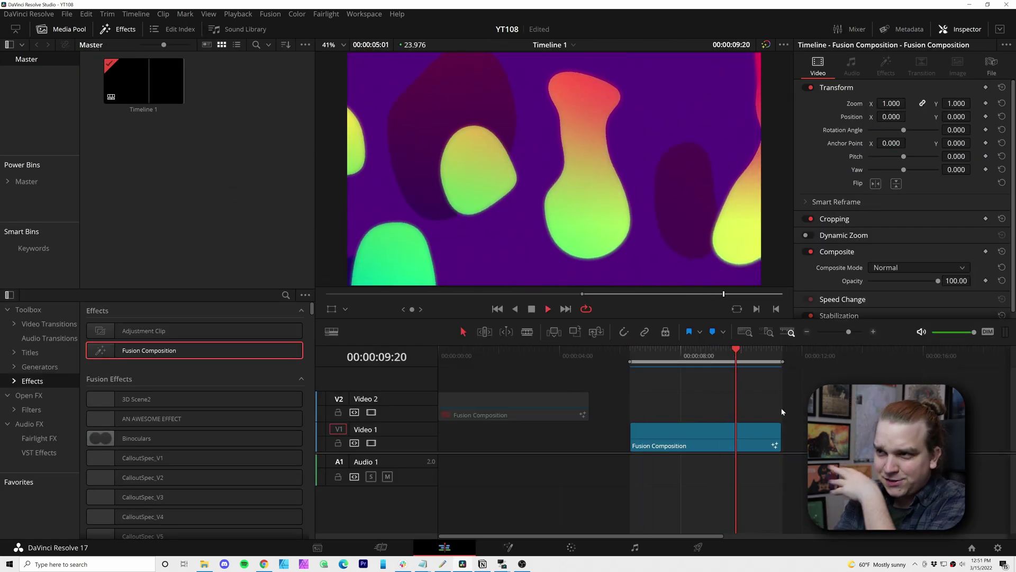